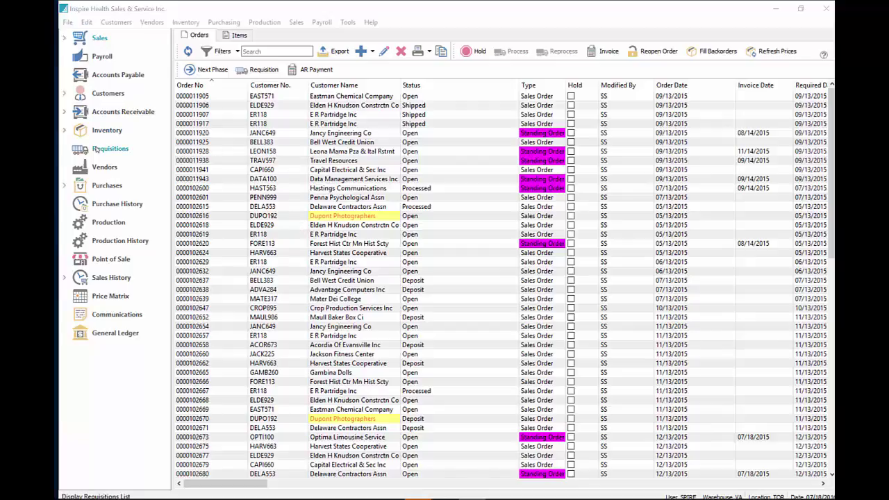
From the inventory list, review the Skate Sharpenings (SS) record with its accessory part, and the Skate Sharpening Punch Card (SSPC) record.
click(88, 91)
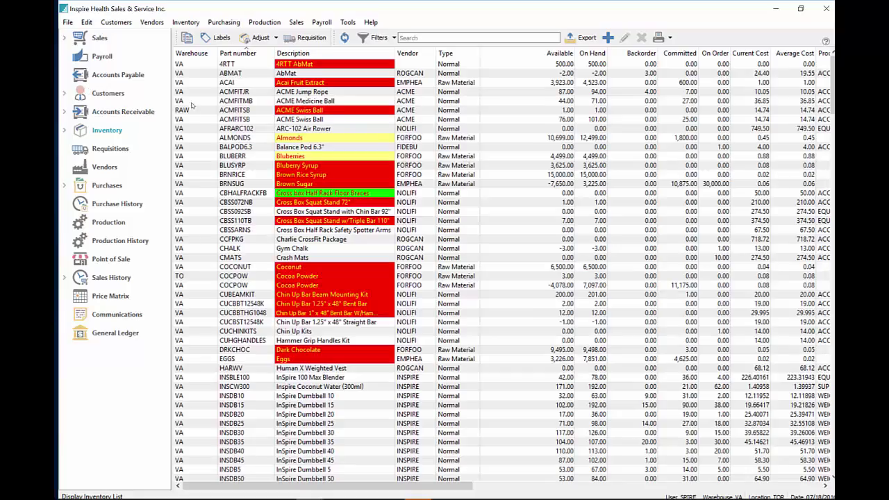
click(244, 82)
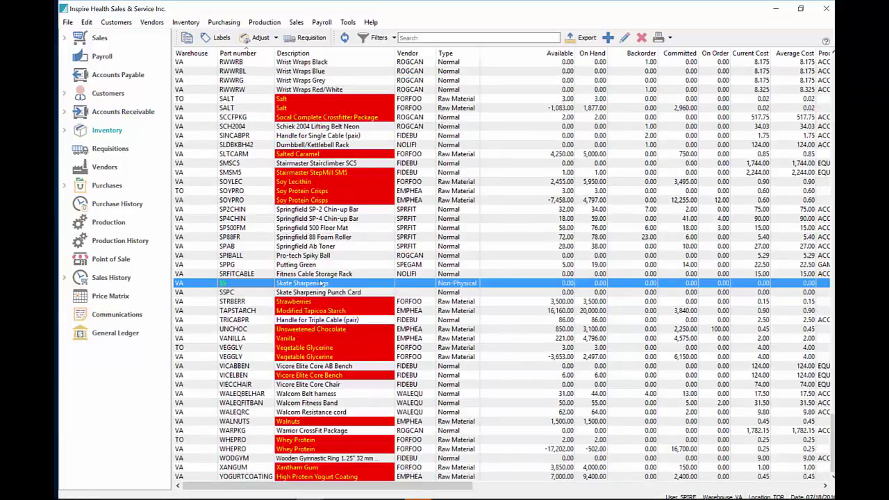
click(323, 293)
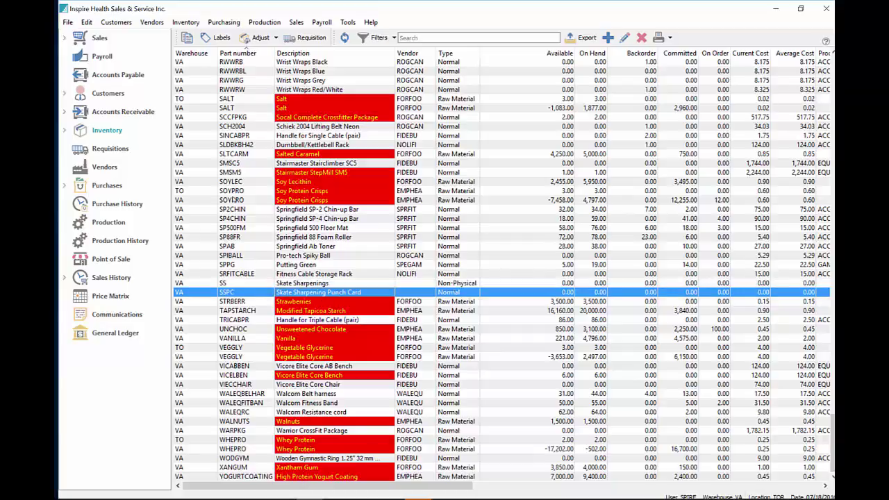
double_click(341, 283)
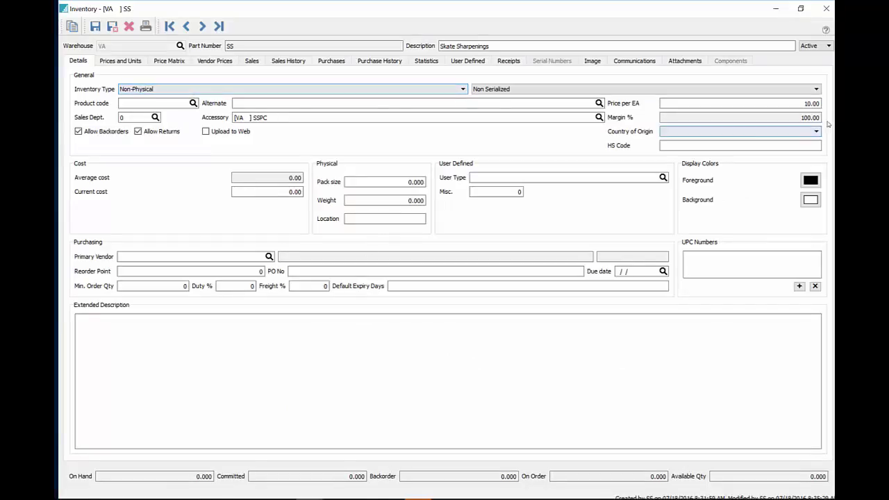
click(285, 117)
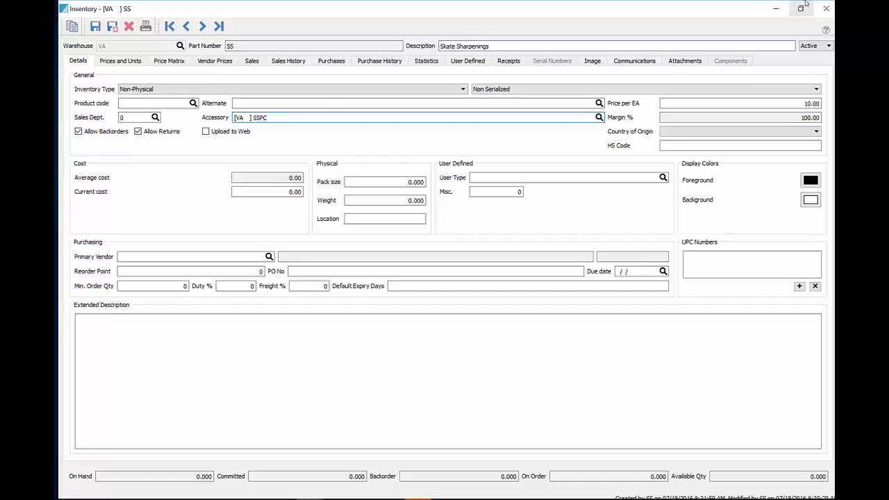
click(826, 8)
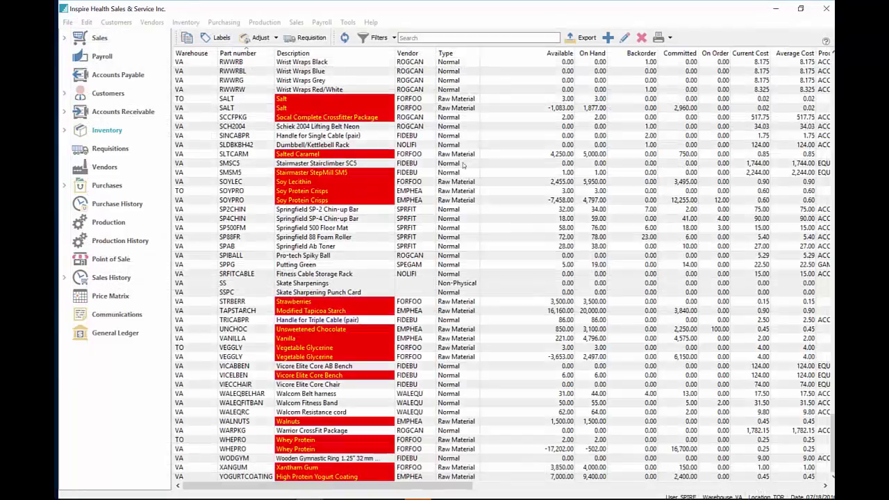
double_click(334, 292)
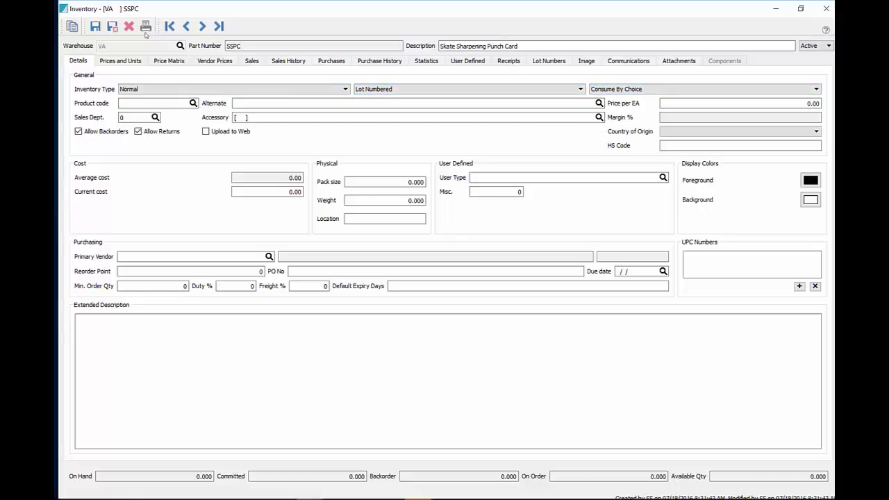
click(113, 27)
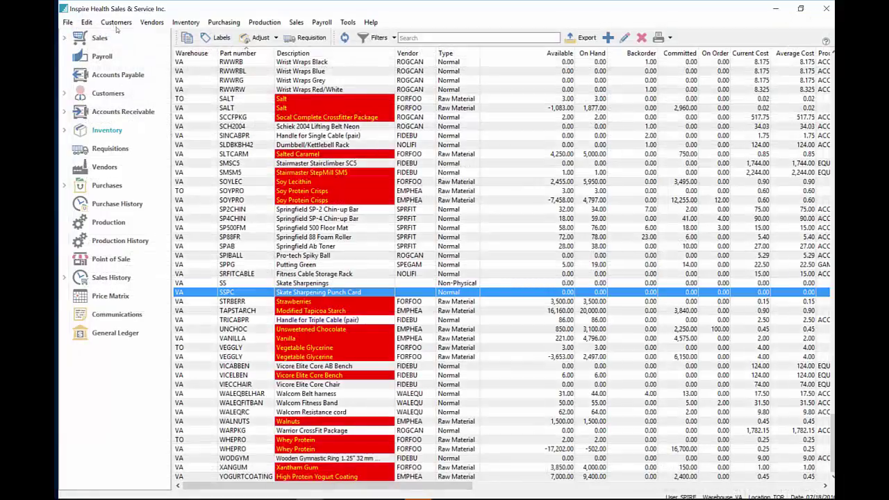
Open the sales orders list, search it for the customer's first name, and clear the search.
click(105, 39)
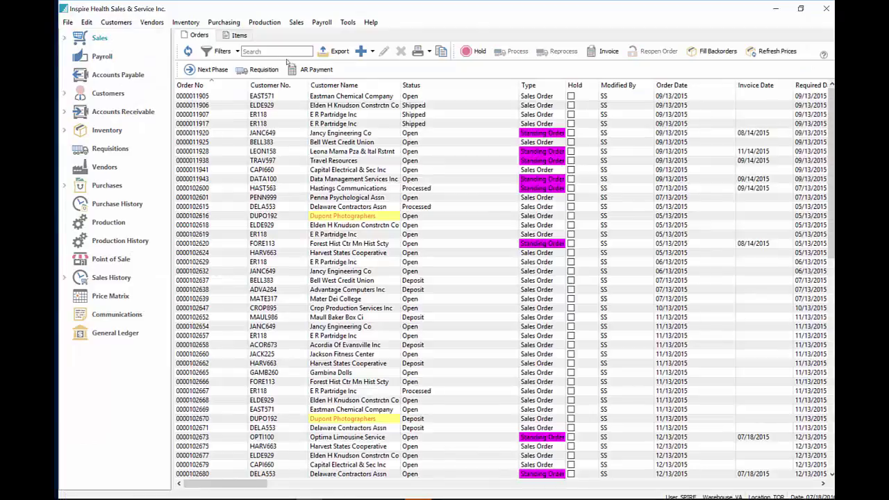
click(267, 50)
text(b)
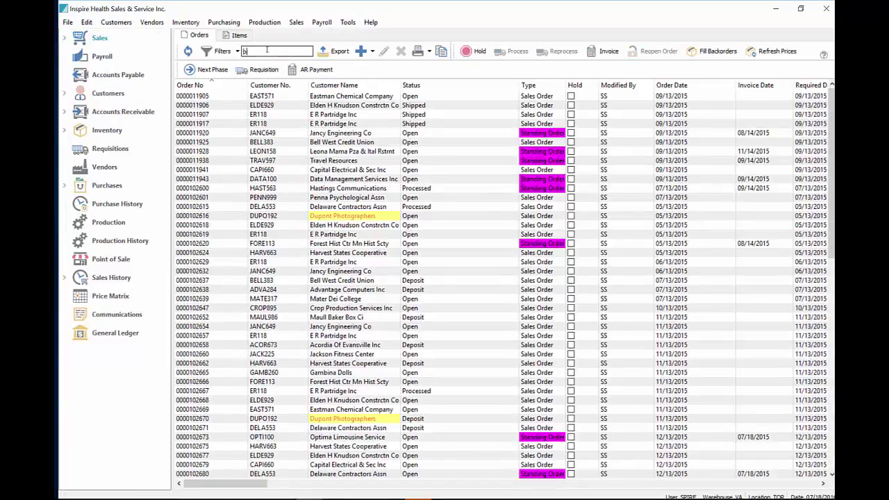
text(ob)
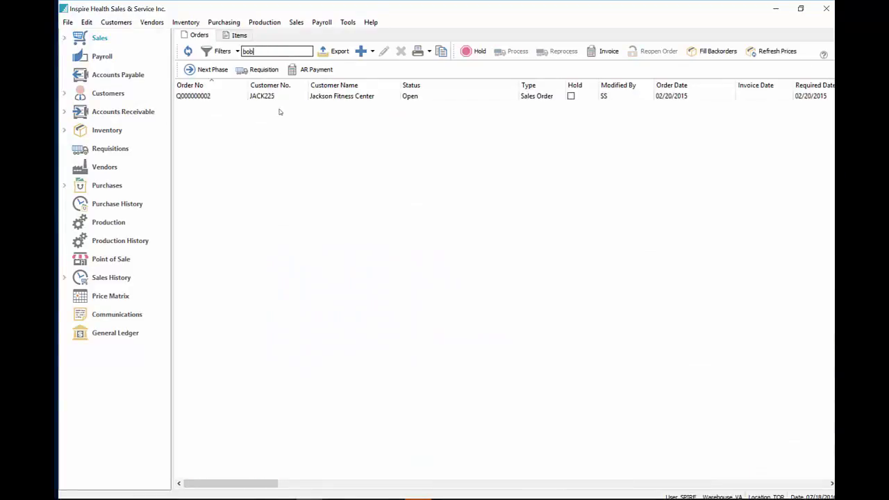
key(BackSpace)
key(BackSpace)
key(BackSpace)
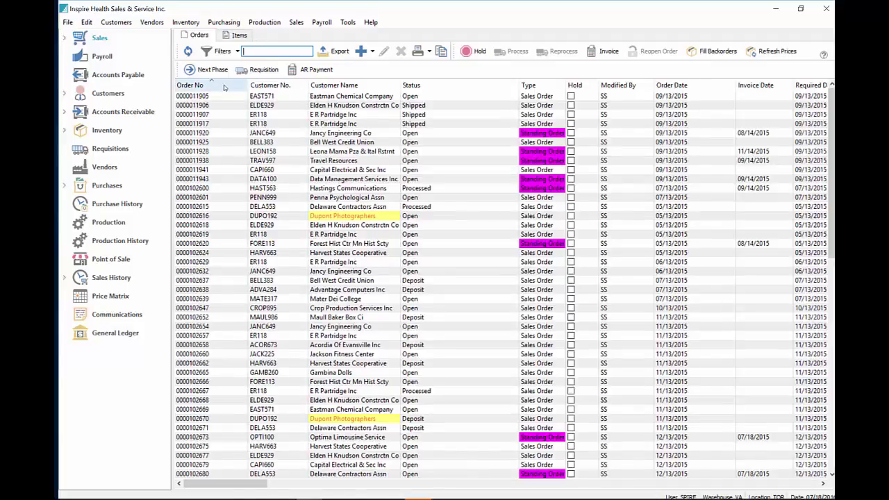
Create a new sales order and assign the customer by entering the start of the customer number.
click(360, 51)
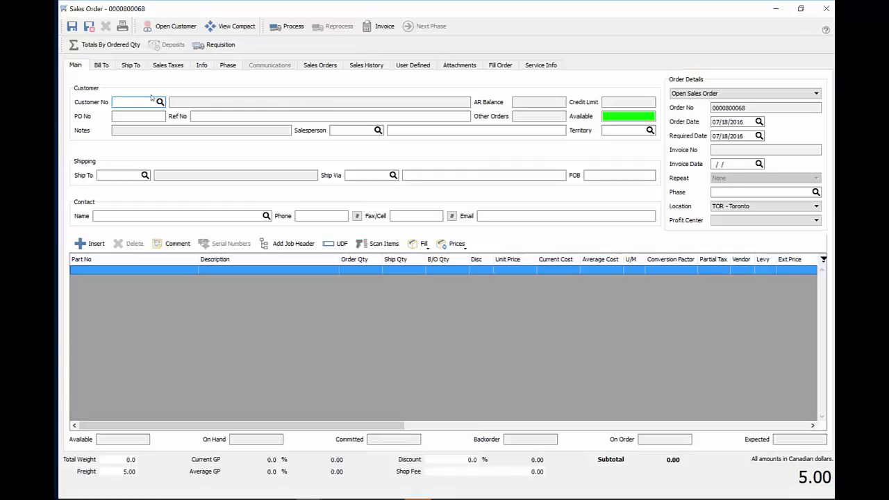
text(BOB)
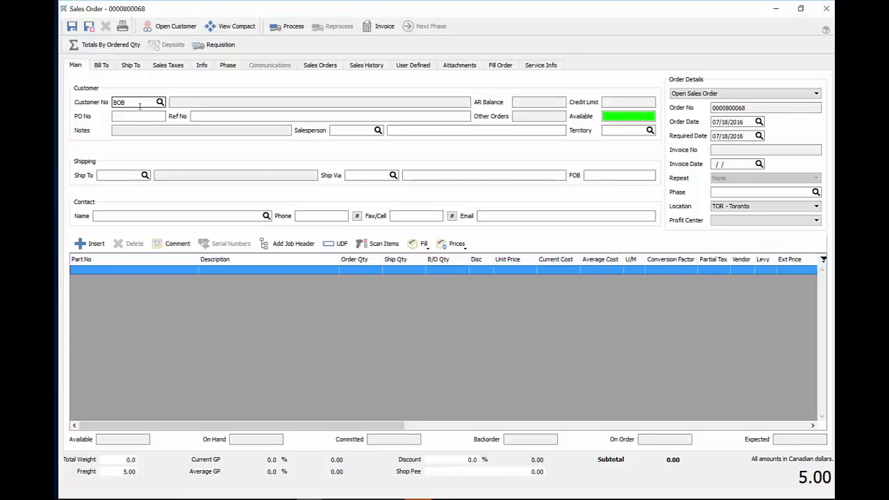
key(Return)
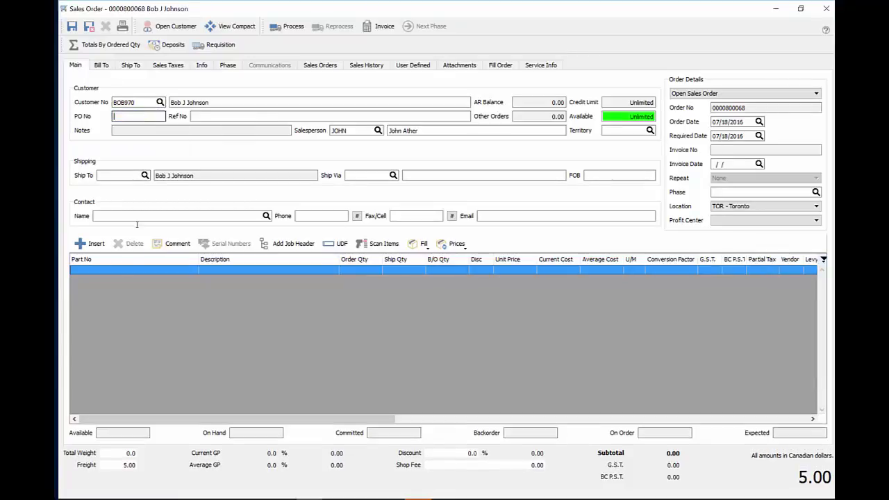
Add part SS, Skate Sharpenings, as the order's first line item with an order quantity of 5.
click(116, 271)
text(S)
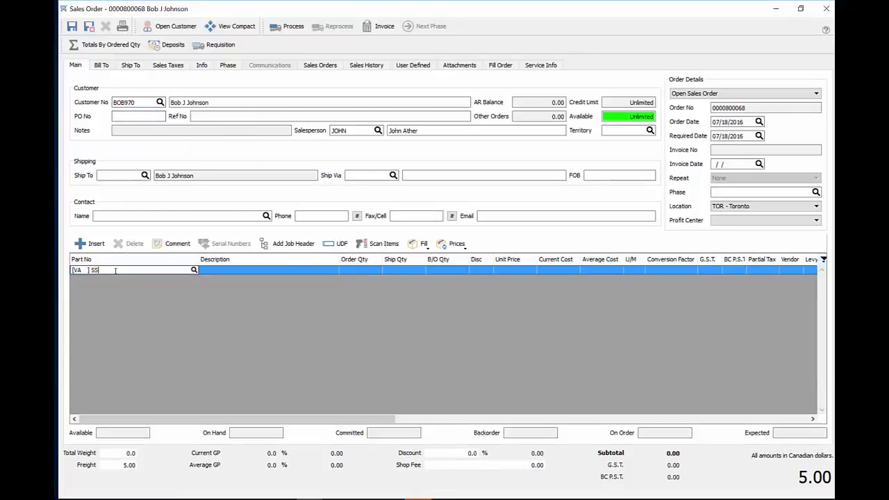
text(S)
key(Return)
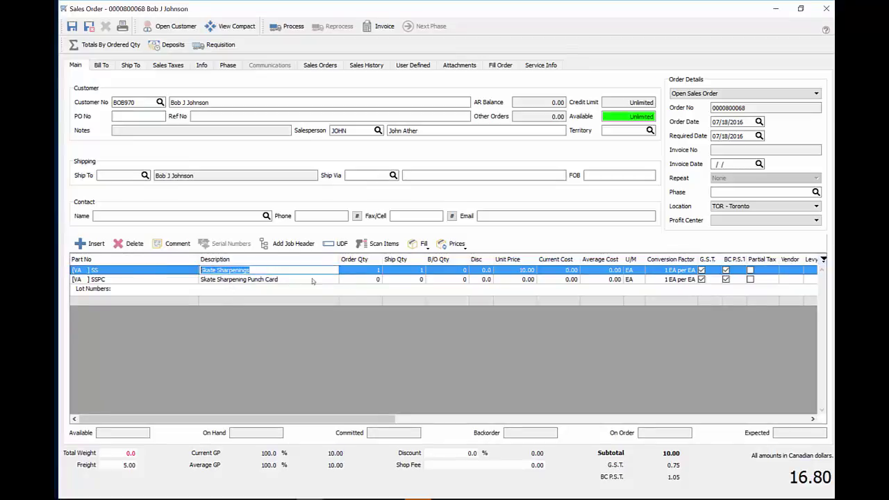
click(367, 273)
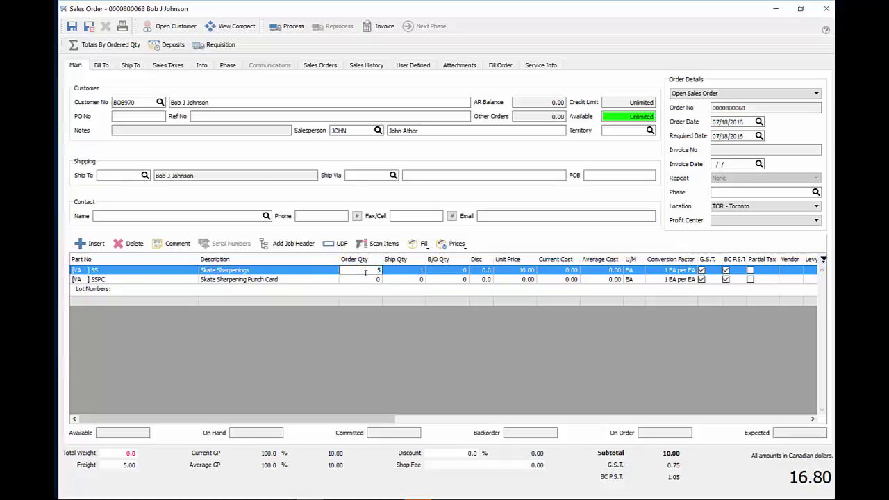
key(Return)
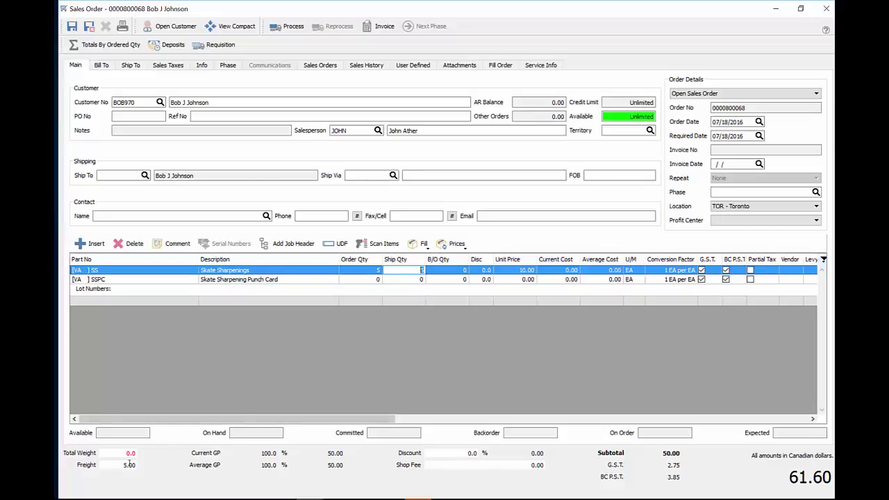
Set the order's freight charge to 0.
key(Tab)
text(0)
key(Tab)
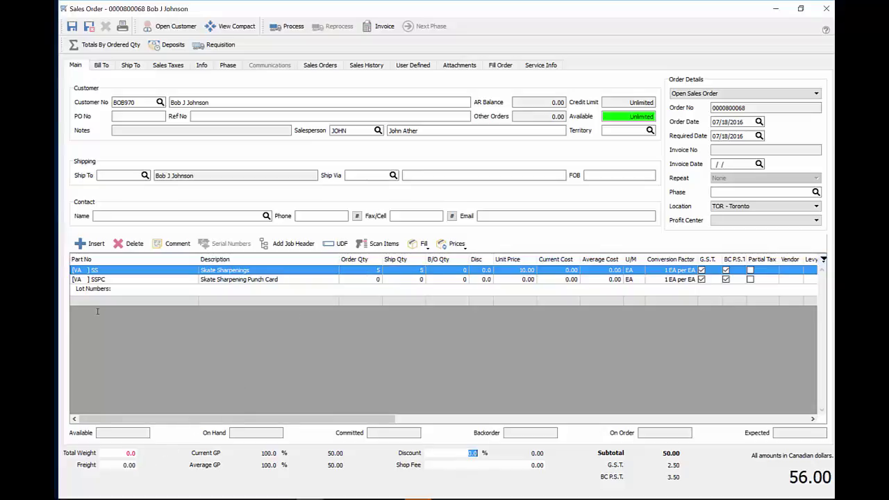
Set the Skate Sharpening Punch Card line's order quantity to -5 and assign it to lot number 774411.
click(359, 279)
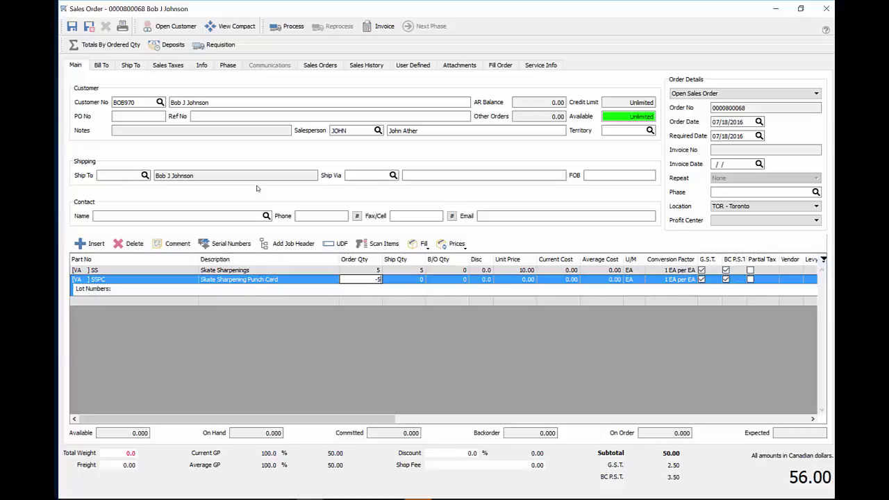
key(Return)
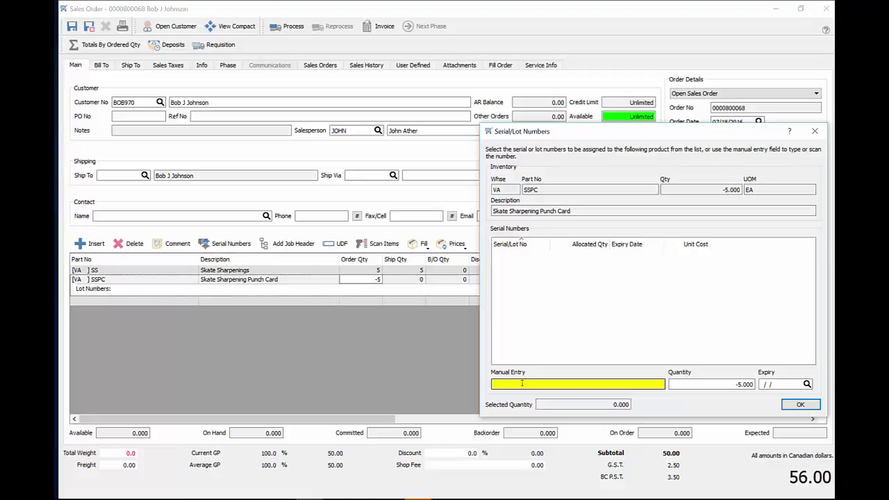
text(774411)
key(Return)
key(Return)
key(Return)
click(800, 404)
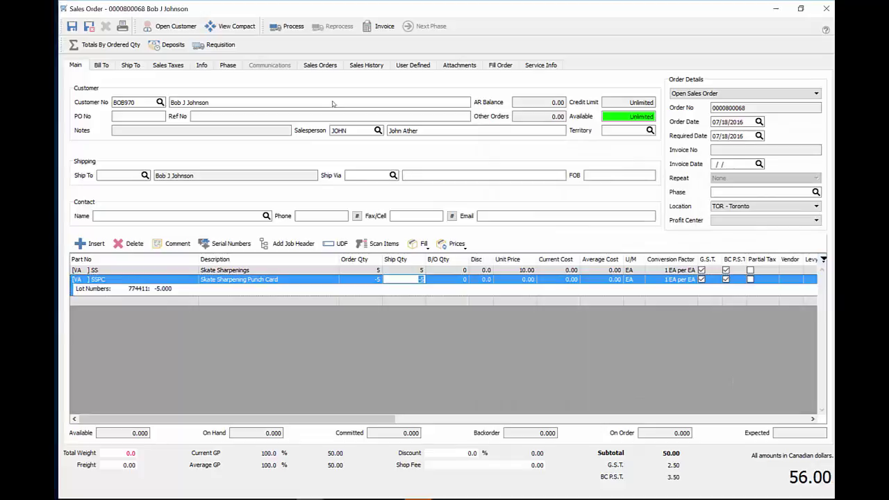
Invoice the sales order, preview the invoice to check its line items and totals, and close the preview.
click(378, 26)
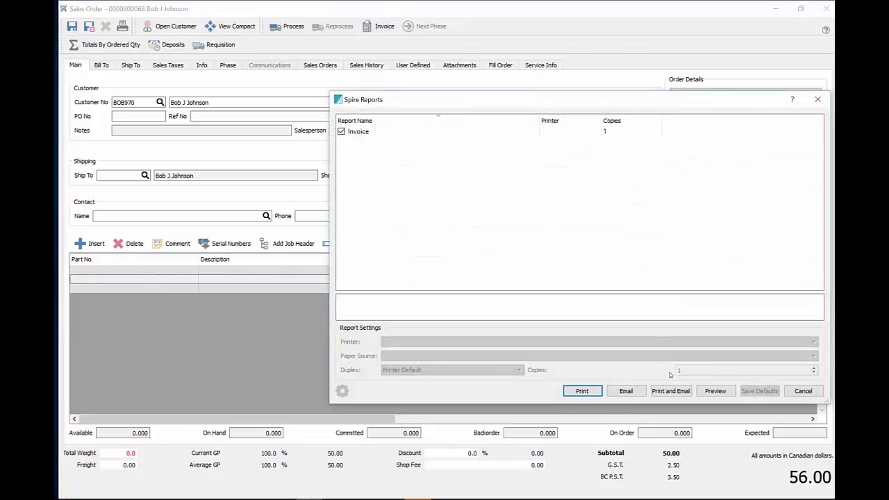
click(710, 393)
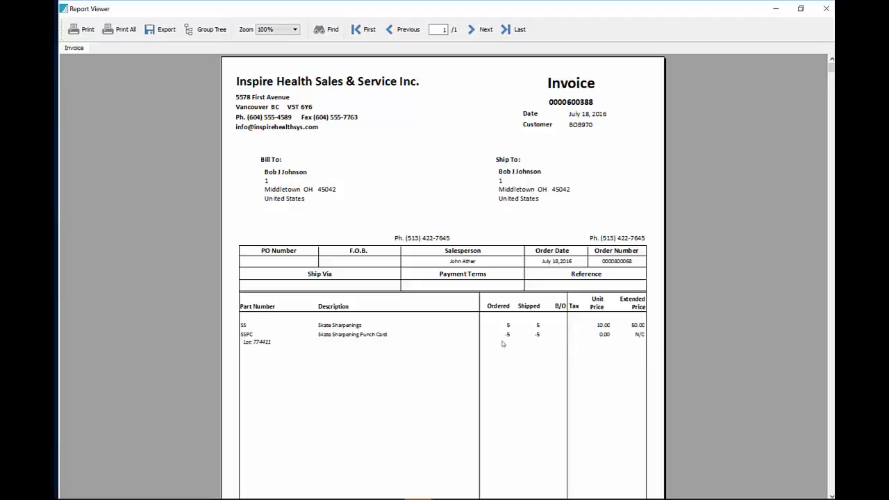
scroll(529, 356, down, 3)
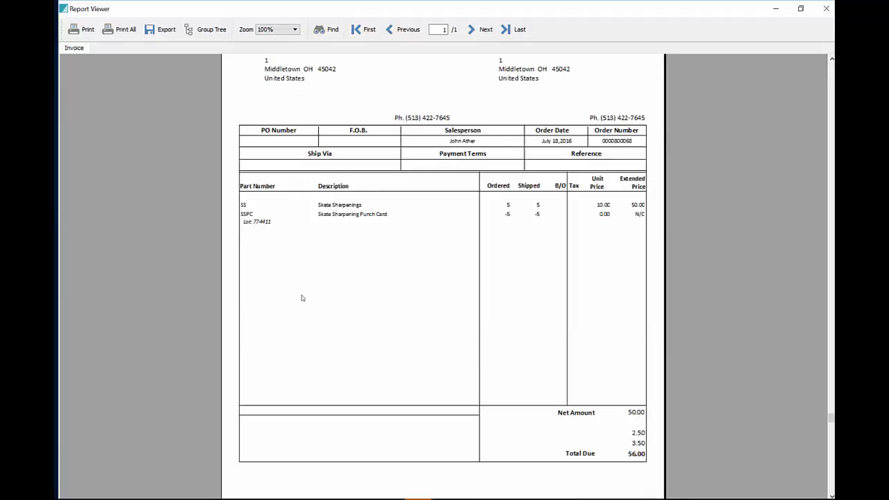
scroll(664, 285, up, 3)
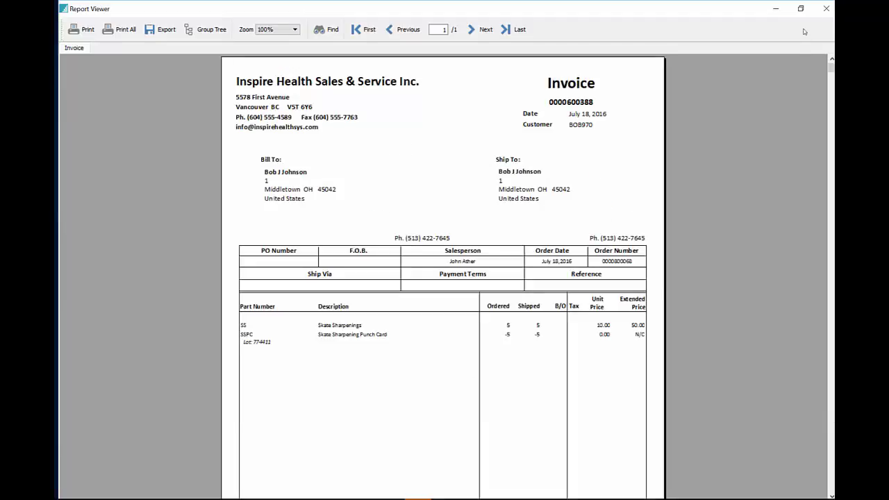
click(826, 8)
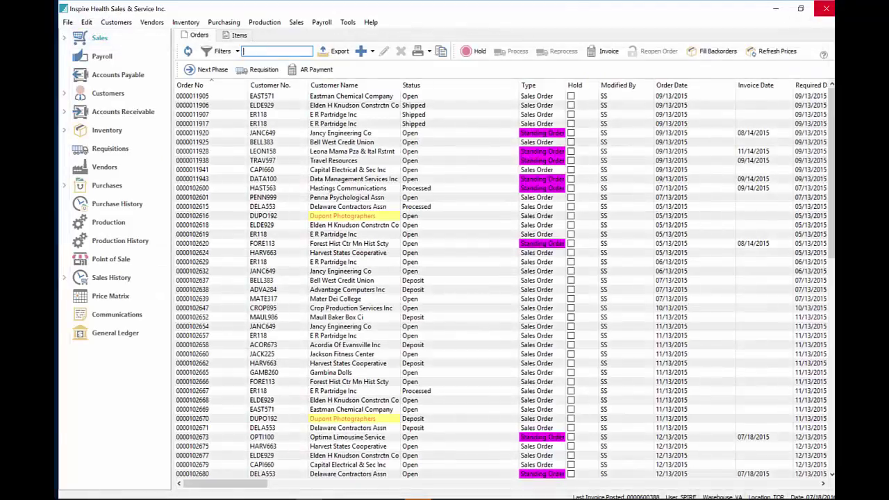
Create a new sales order and enter the punch card holder's customer number.
click(99, 39)
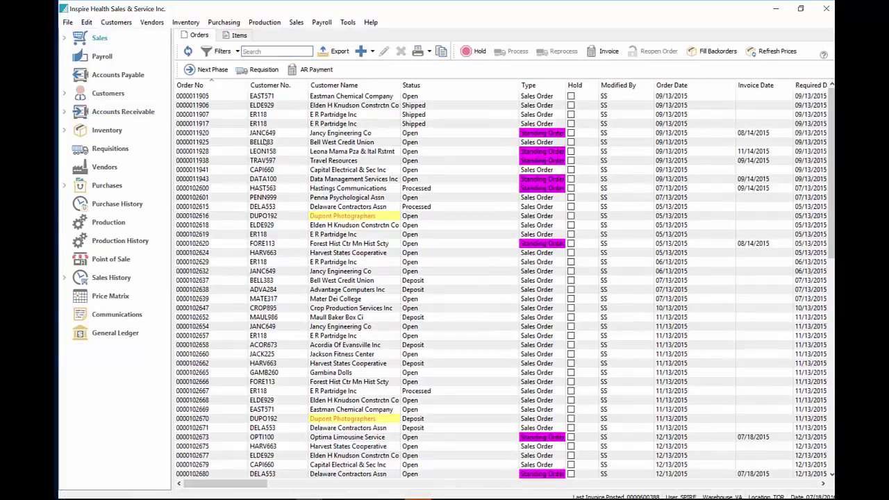
click(266, 142)
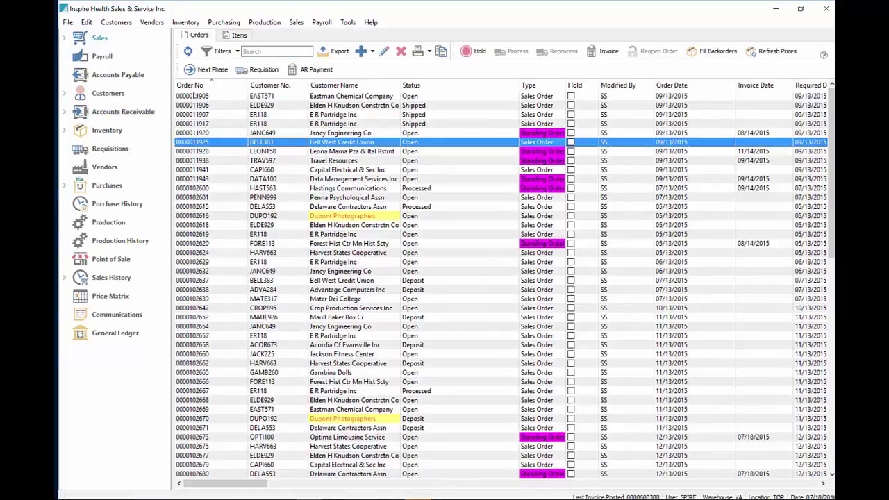
click(364, 53)
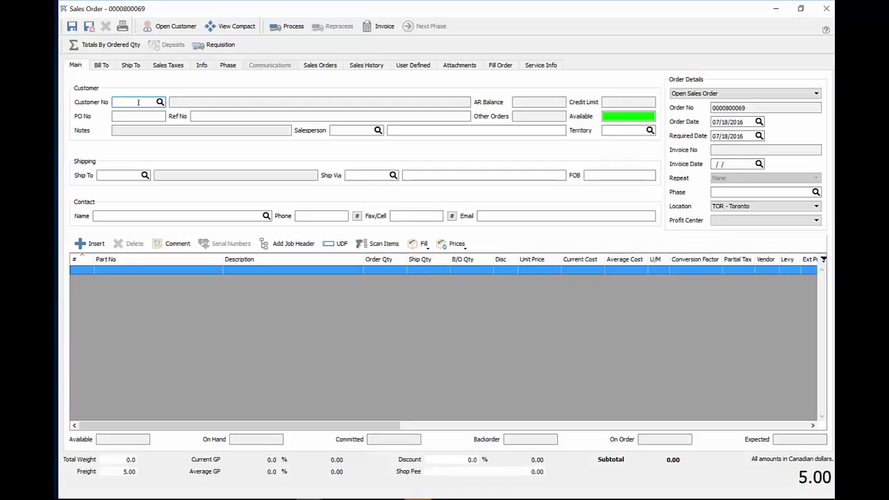
click(134, 102)
text(B)
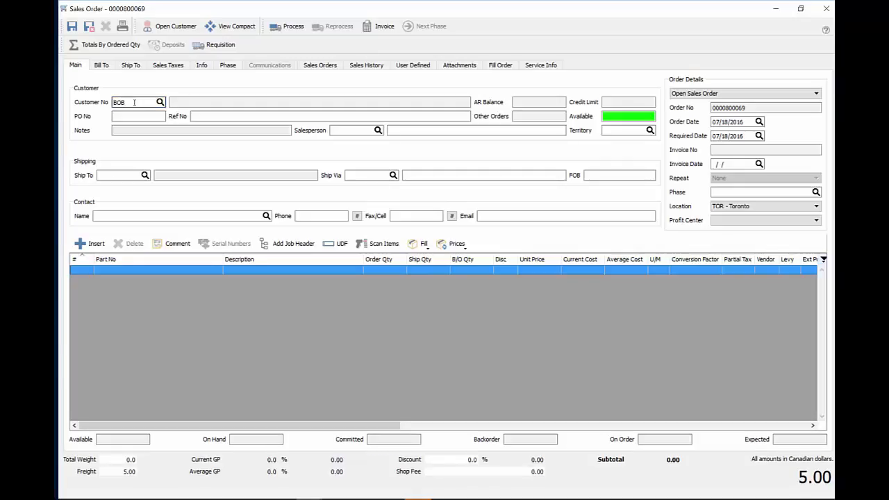
text(OB)
key(Tab)
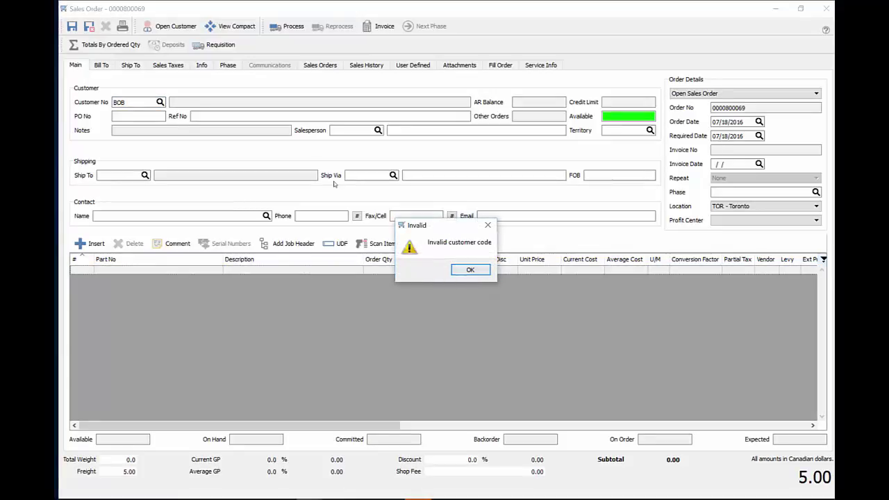
key(Return)
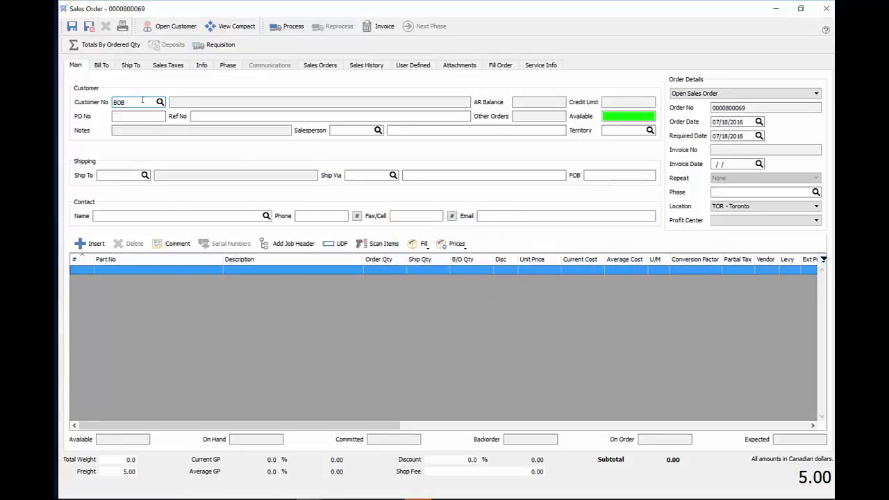
key(BackSpace)
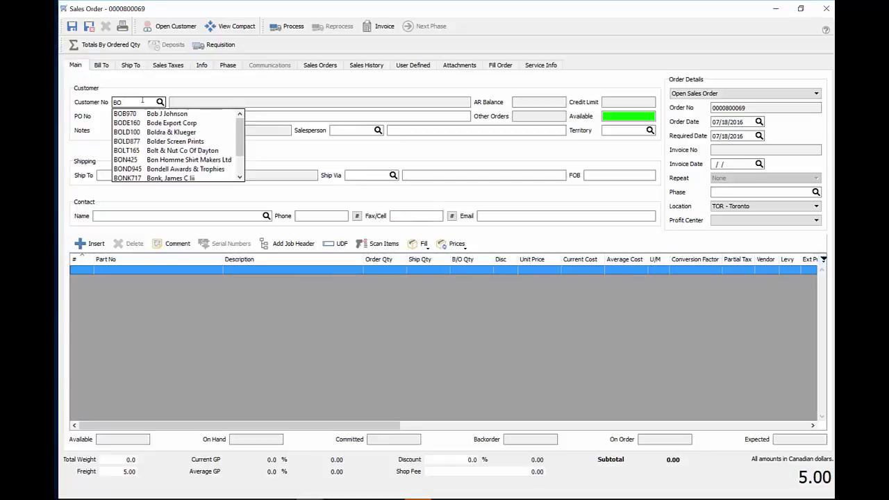
text(B)
key(Tab)
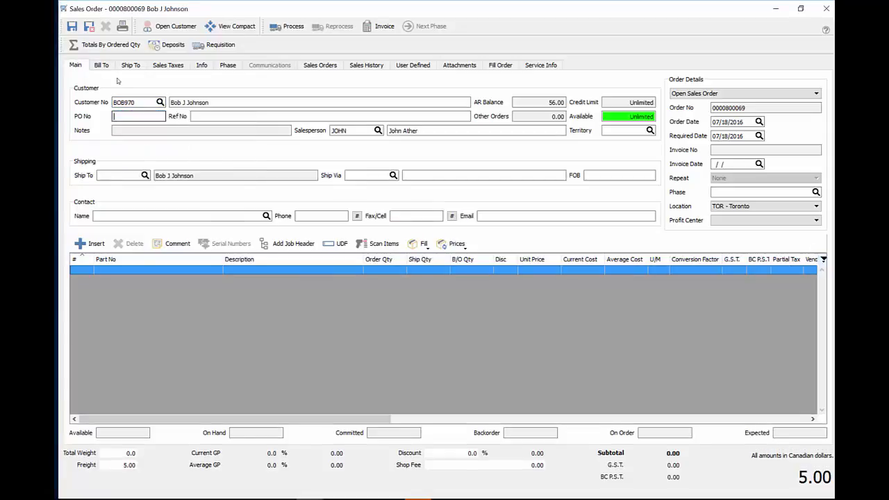
Scan lot number 774411 to add one Skate Sharpening Punch Card to the order.
click(384, 247)
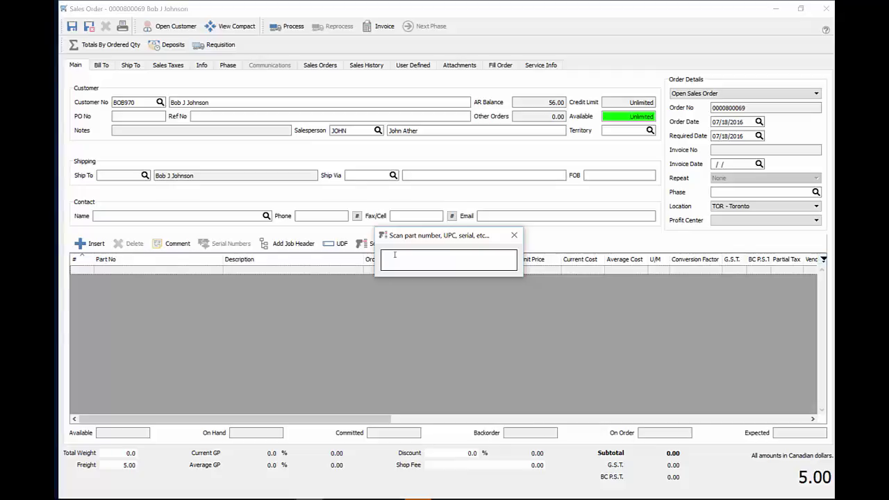
text(774411)
key(Return)
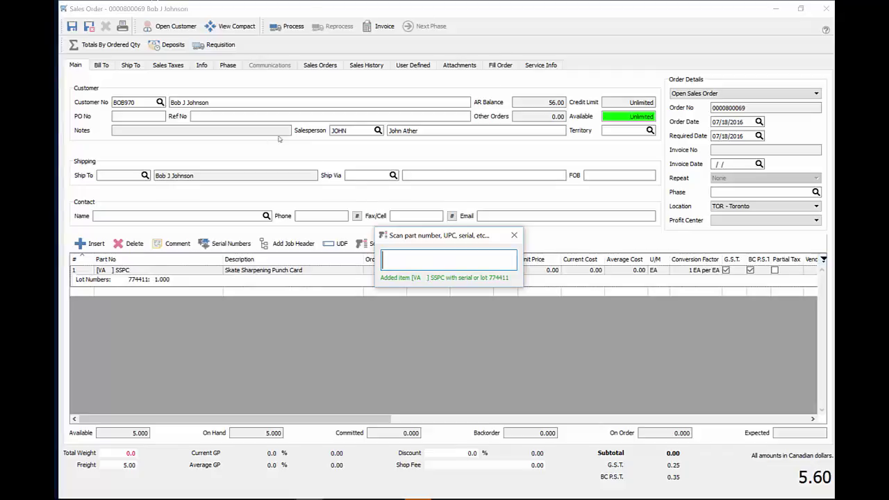
click(515, 237)
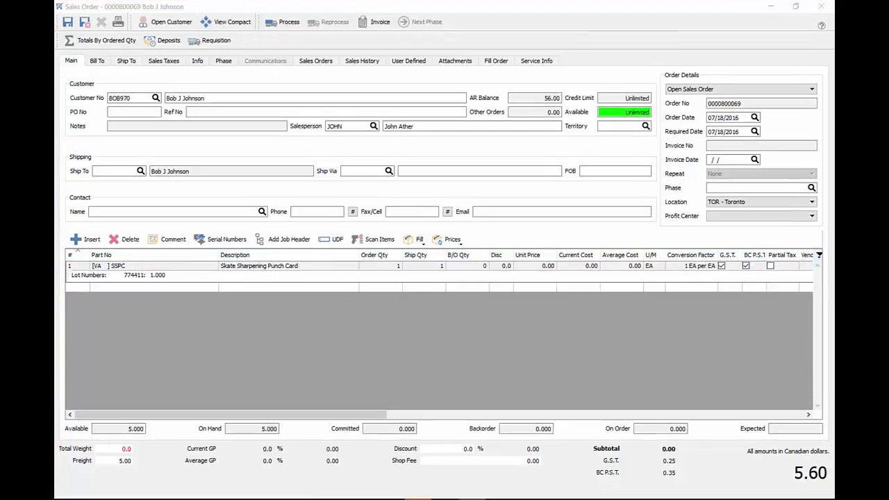
Set the order's freight charge to 0.
click(137, 288)
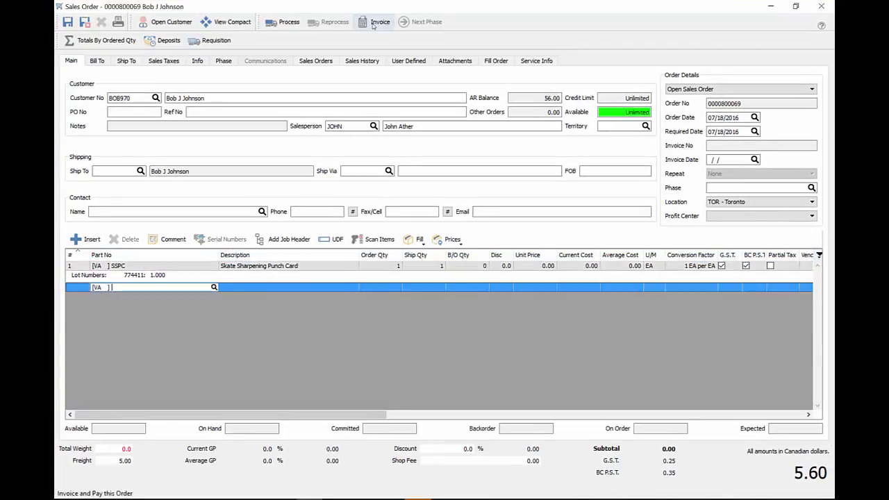
click(115, 461)
text(0)
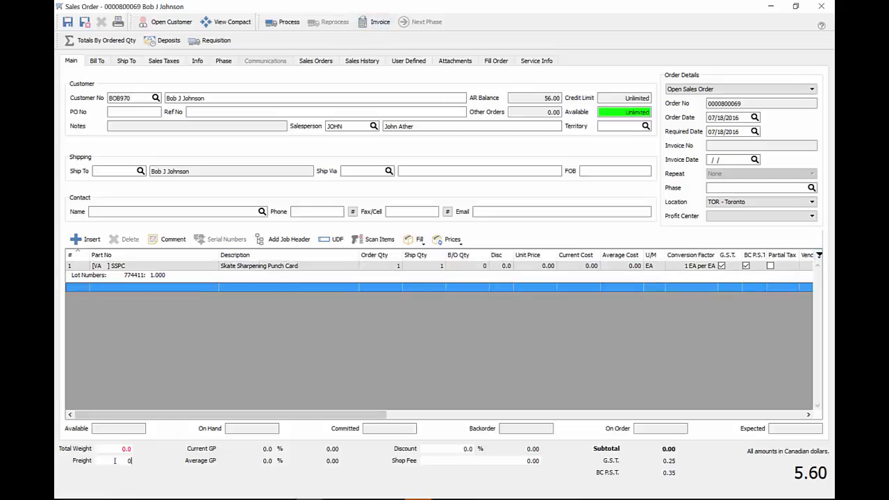
key(Tab)
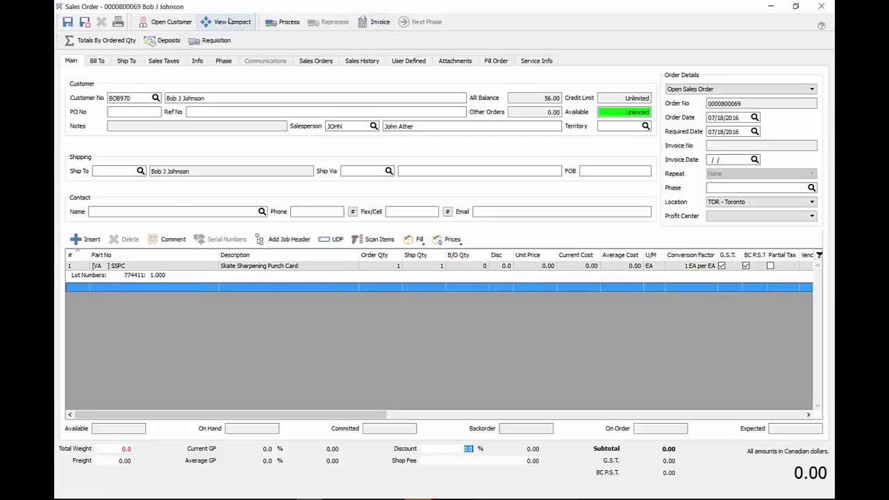
Invoice the zero-total order, preview the invoice to check the punch card line, and close the preview.
click(285, 100)
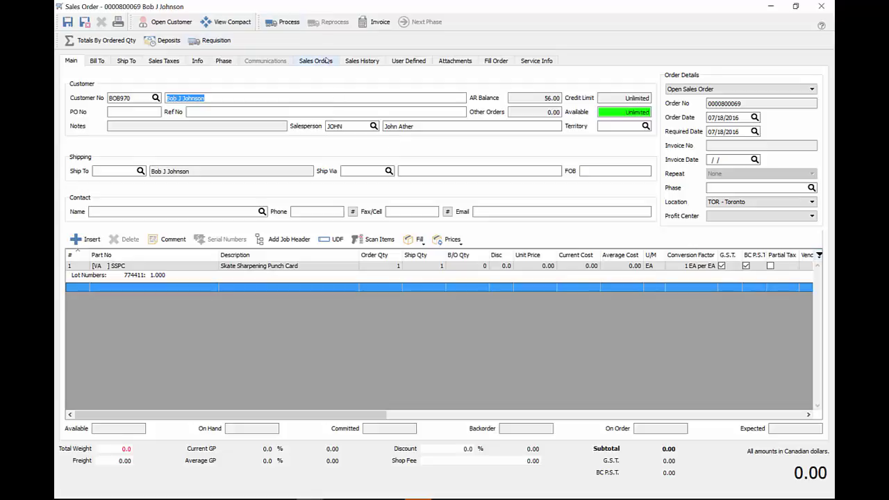
click(379, 21)
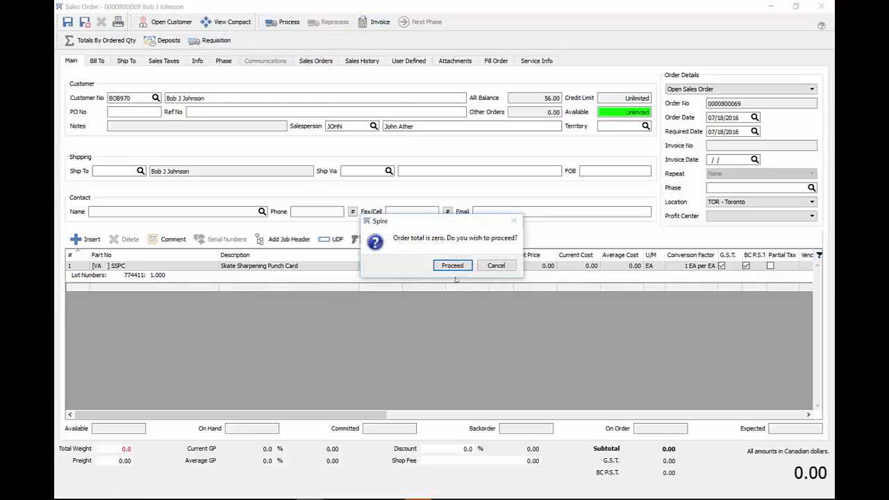
click(452, 266)
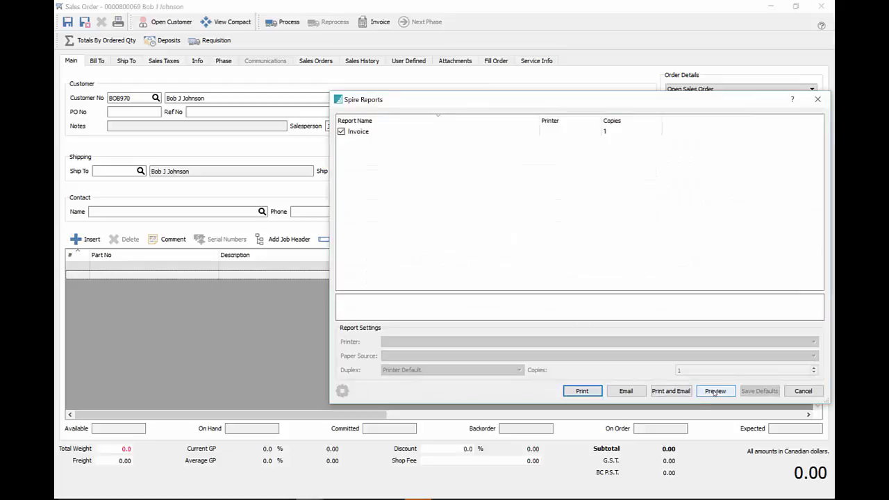
click(716, 392)
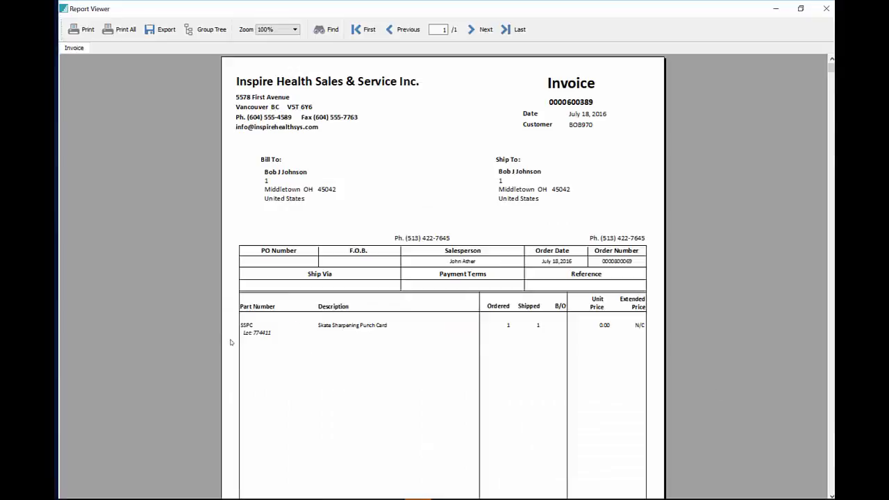
click(826, 9)
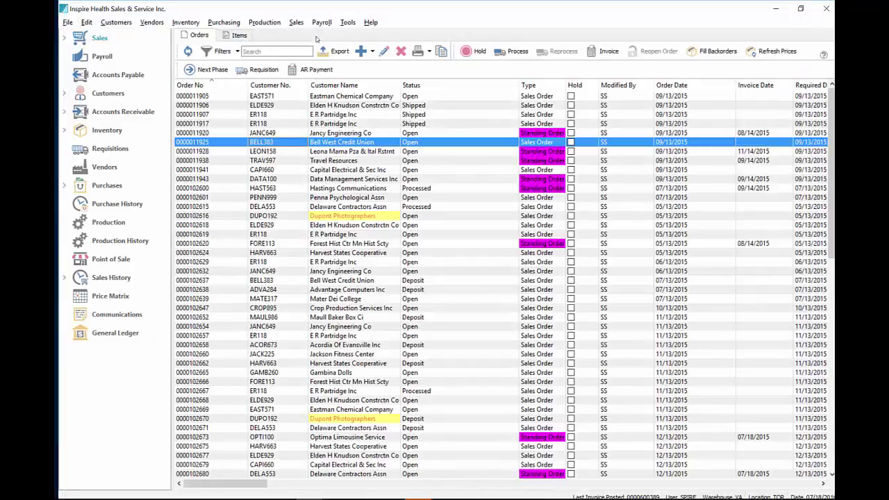
Start another sales order for the same punch card customer.
click(360, 51)
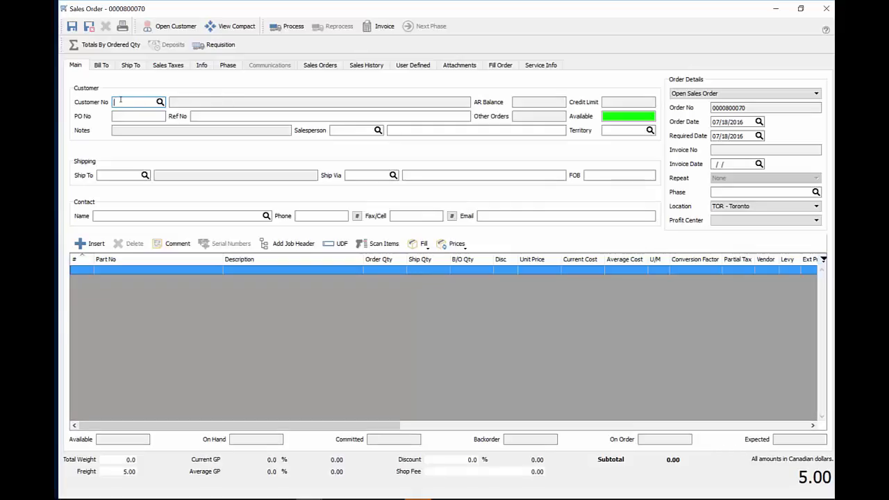
text(BO)
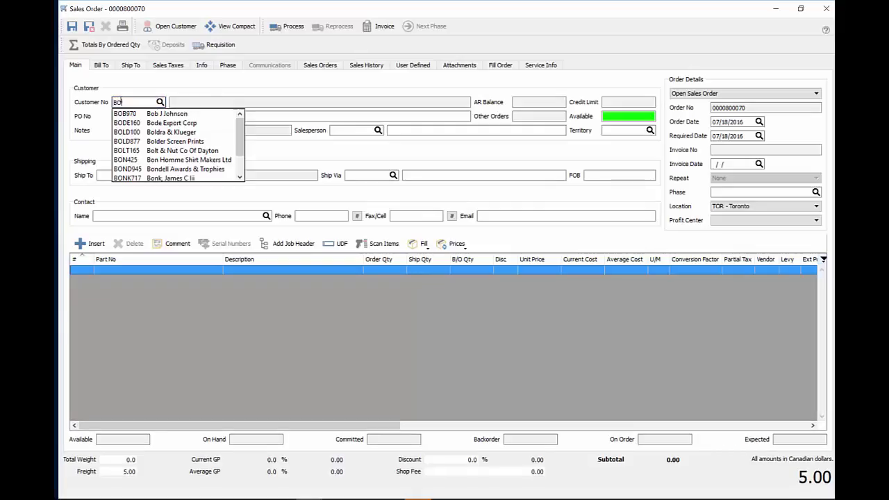
text(B)
key(Return)
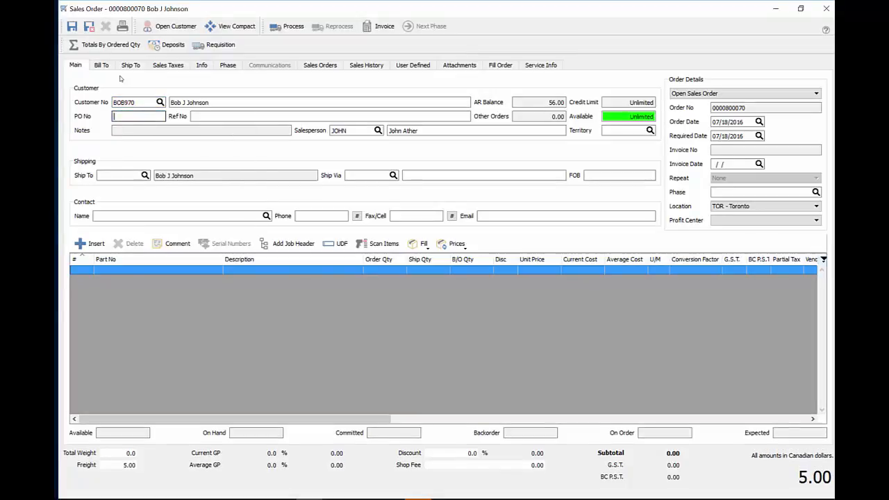
Add the Skate Sharpening Punch Card to the new order by scanning lot number 774411.
click(139, 270)
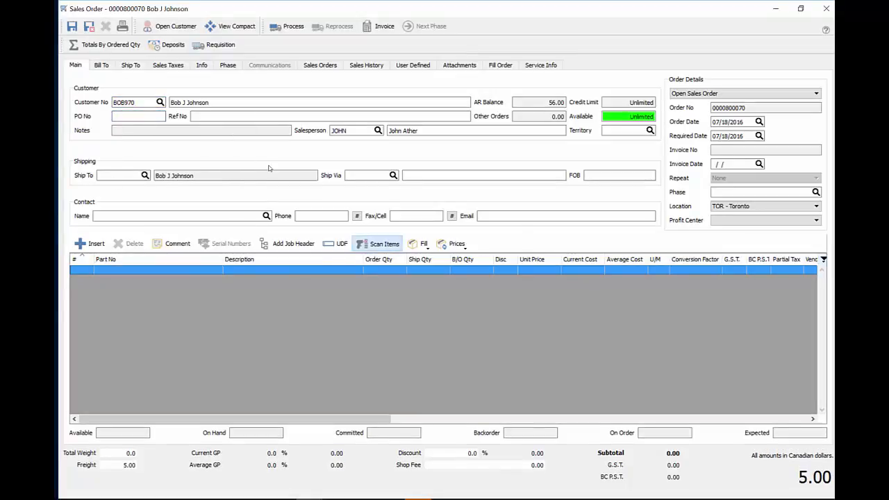
click(379, 244)
text(774411)
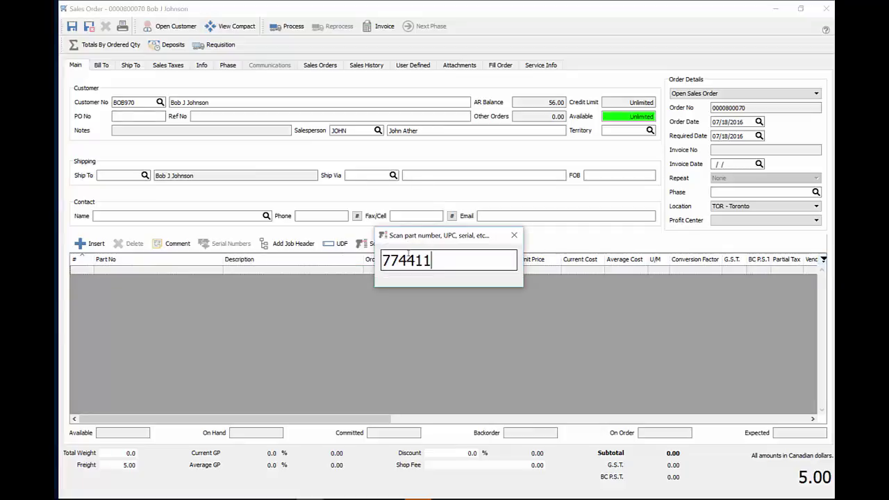
key(Return)
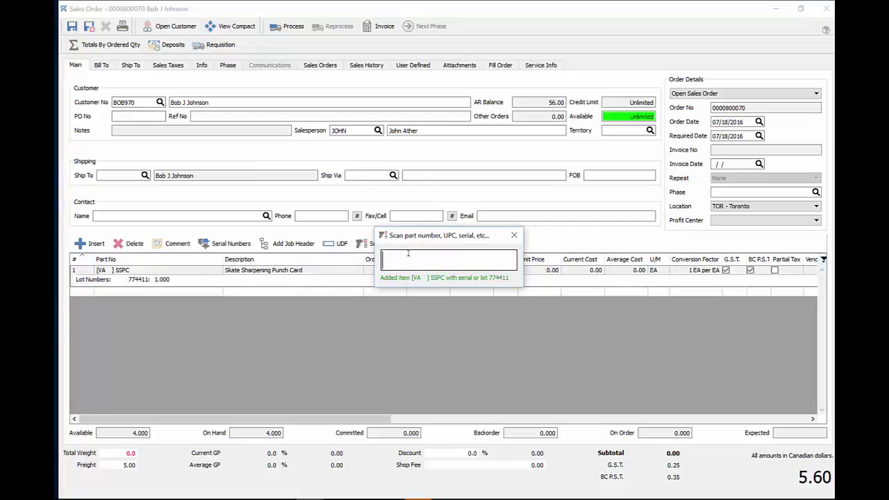
click(514, 235)
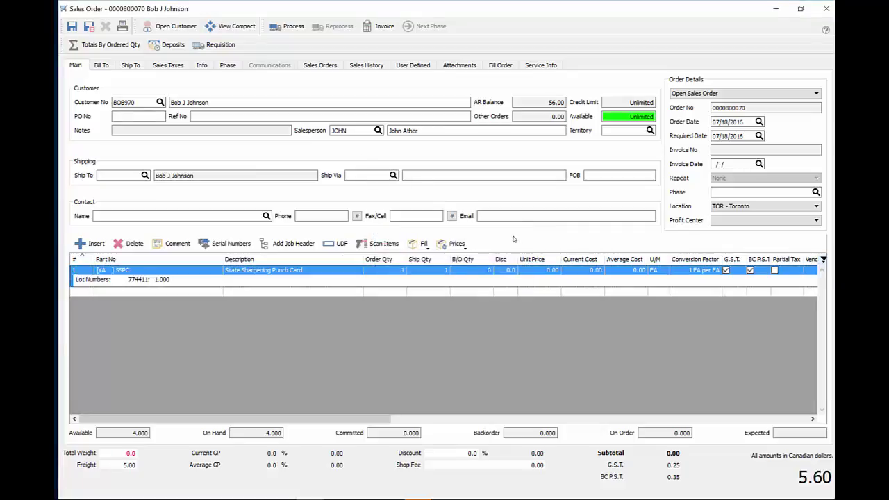
Check the punch card line's lot allocation and set its order quantity to 4.
click(267, 274)
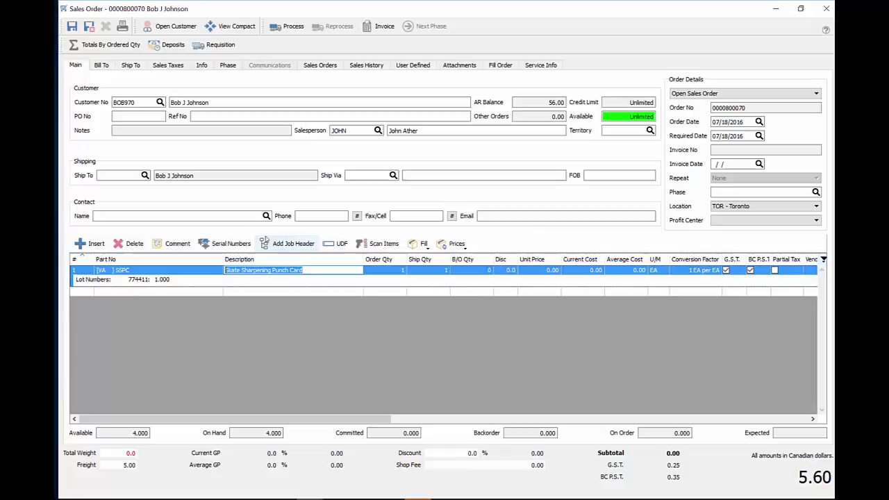
click(222, 247)
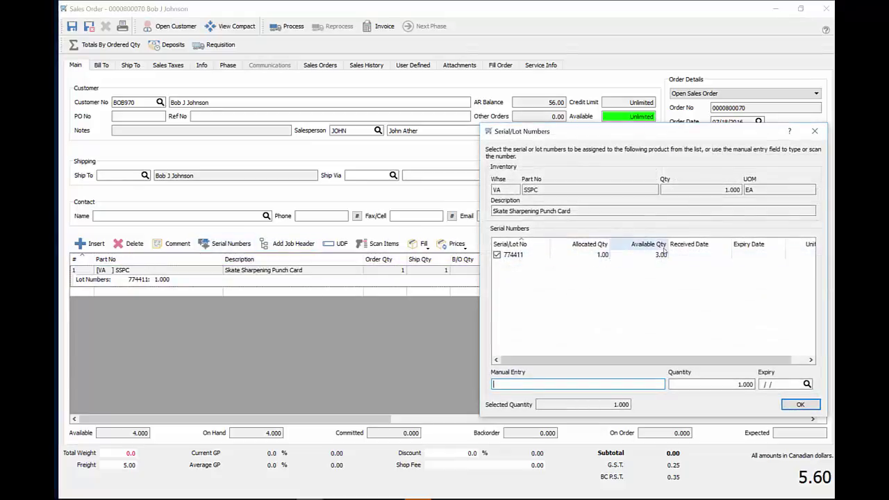
click(815, 132)
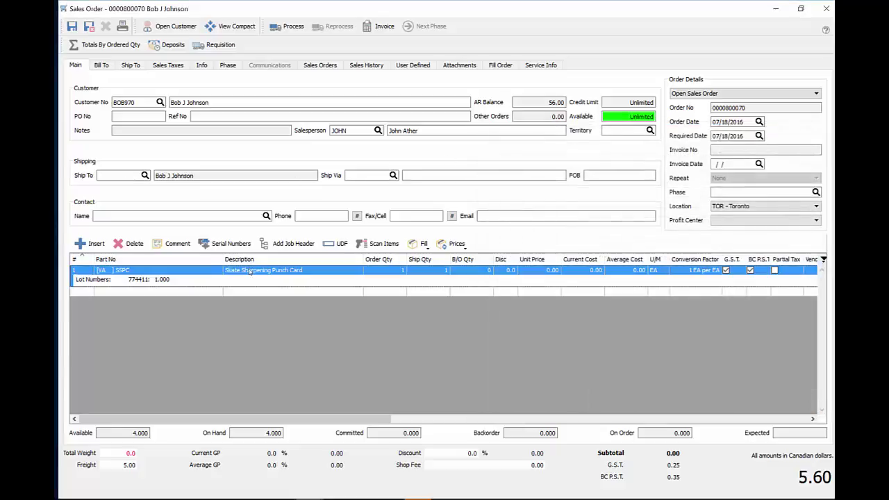
key(Tab)
text(4)
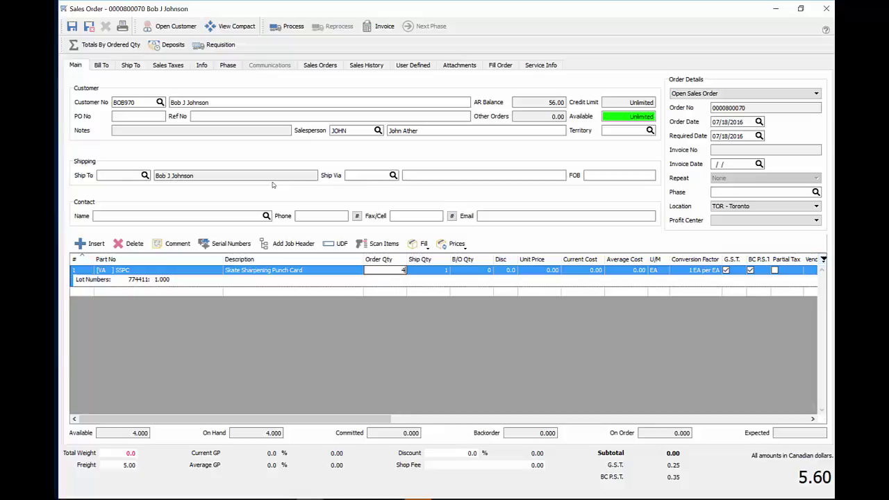
key(Tab)
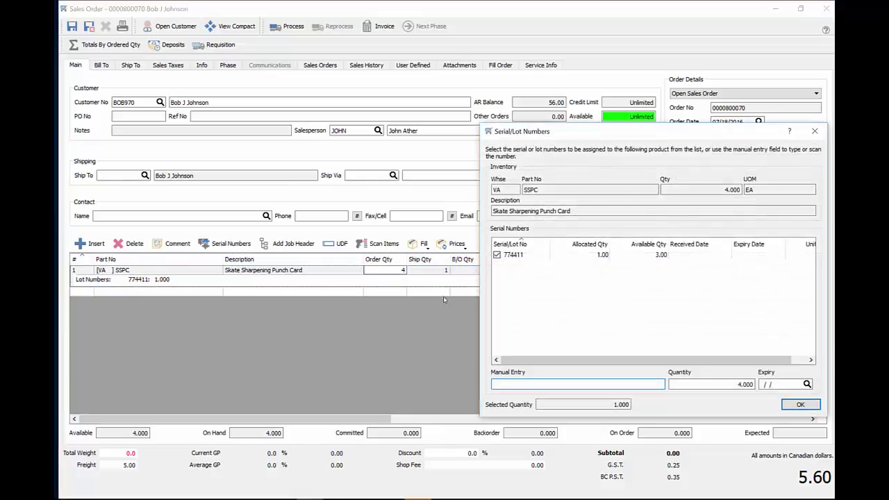
Change the lot selection so that lot 774411 has an allocated quantity of 4.
click(801, 404)
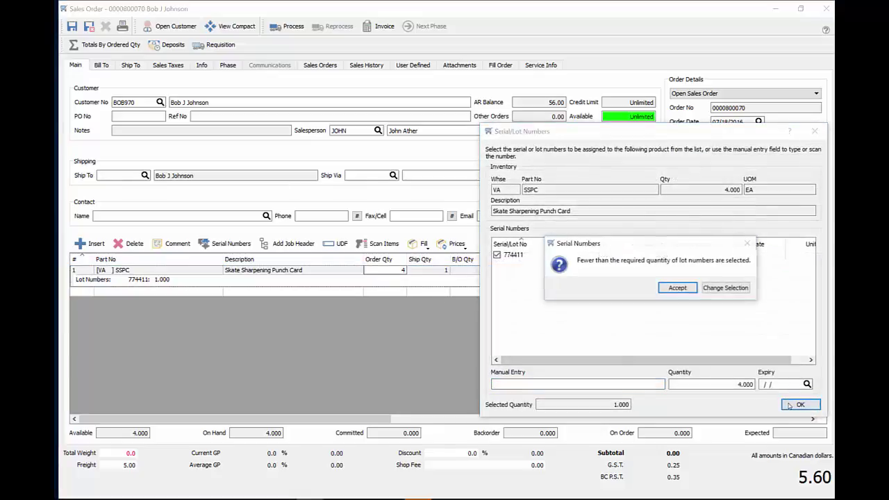
click(719, 295)
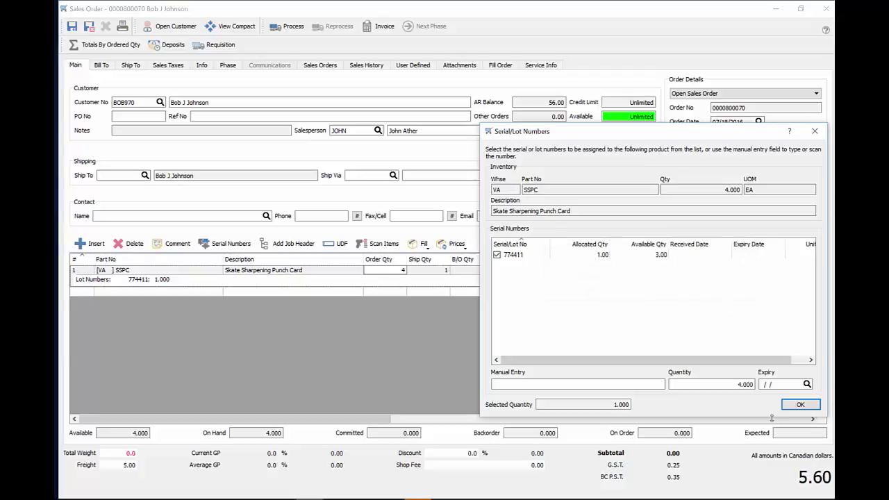
double_click(589, 255)
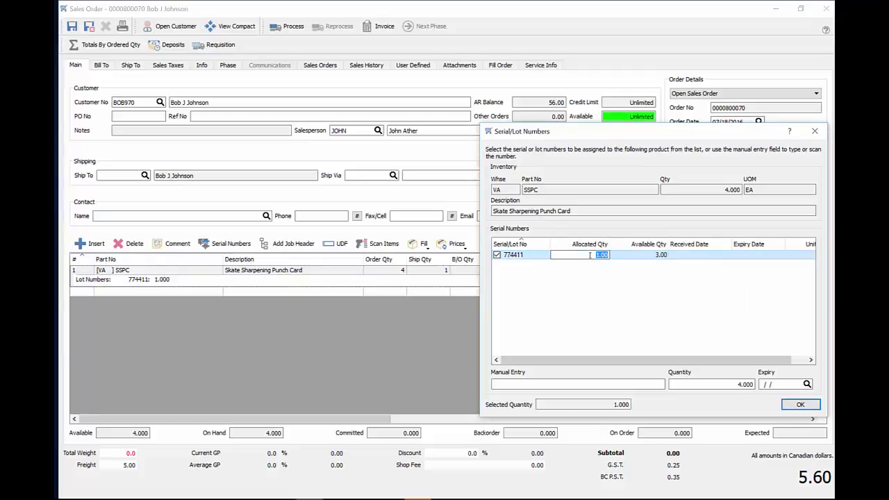
text(4)
key(Return)
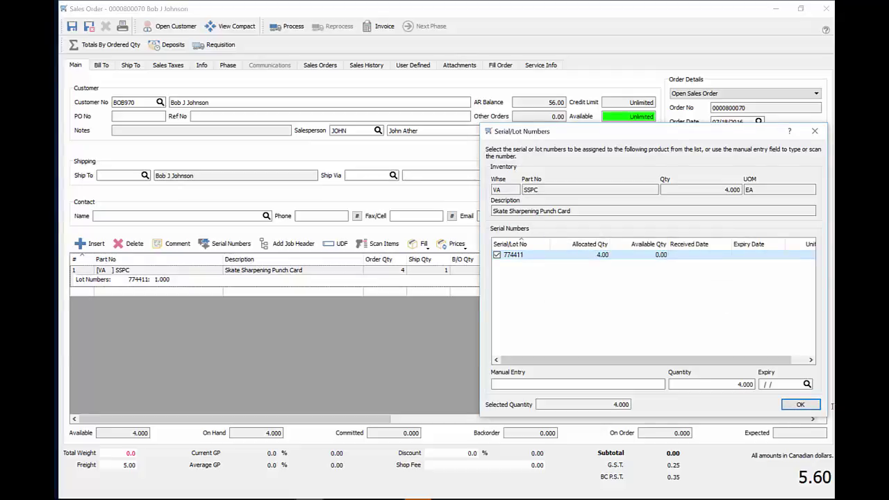
Accept the lot allocation and invoice the punch card redemption order on the customer's account without printing the invoice.
click(801, 404)
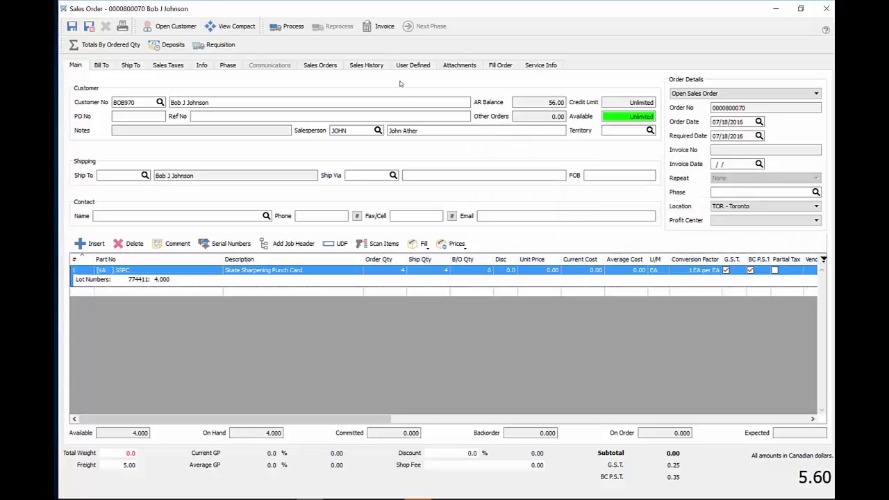
click(384, 26)
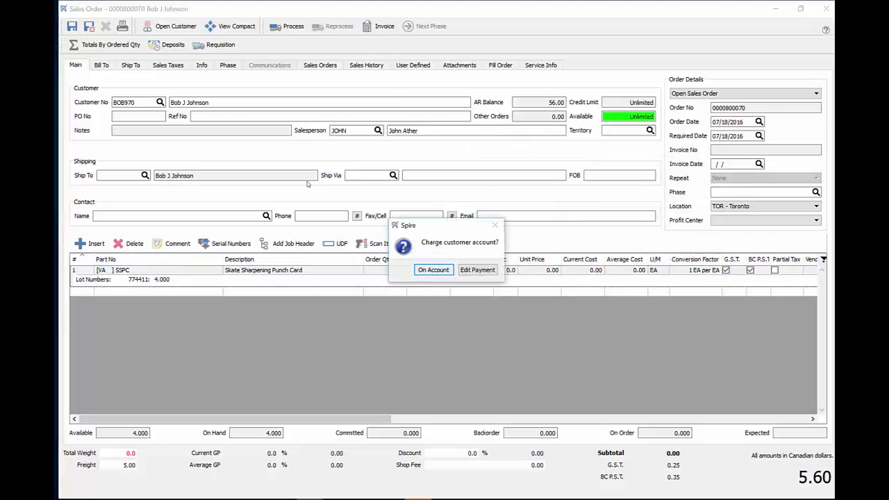
key(Return)
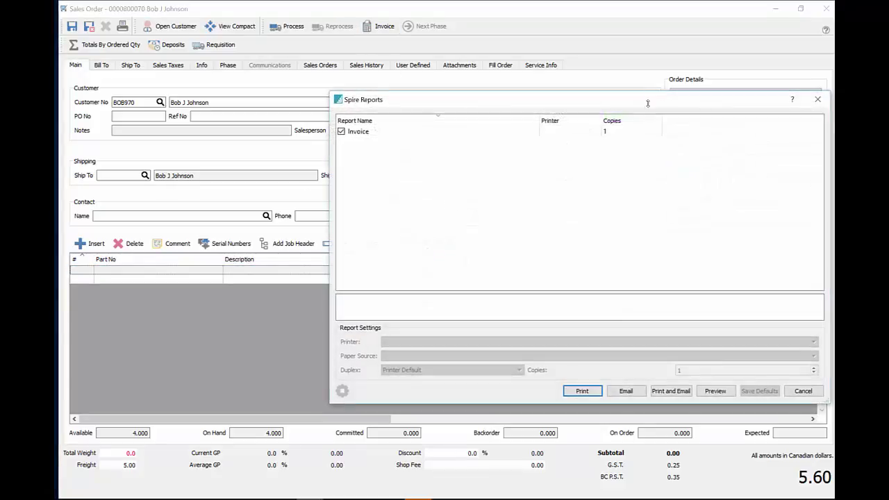
click(802, 392)
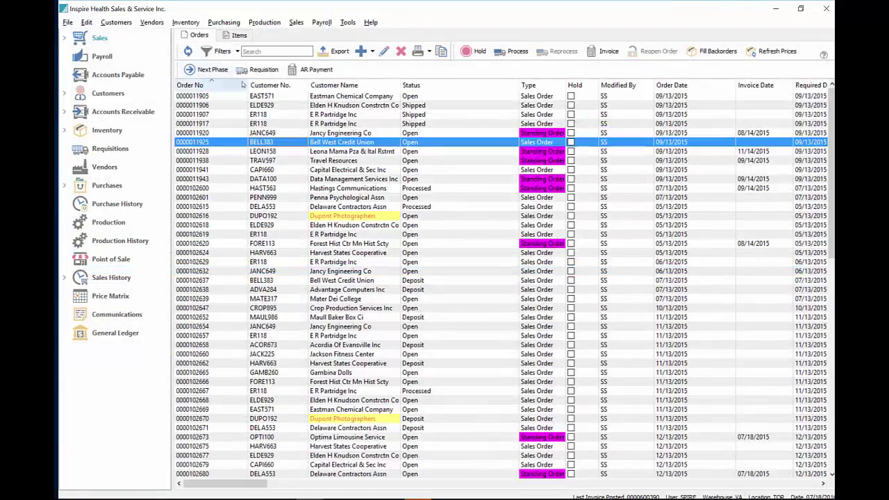
Create a new sales order for the same punch card customer.
click(361, 51)
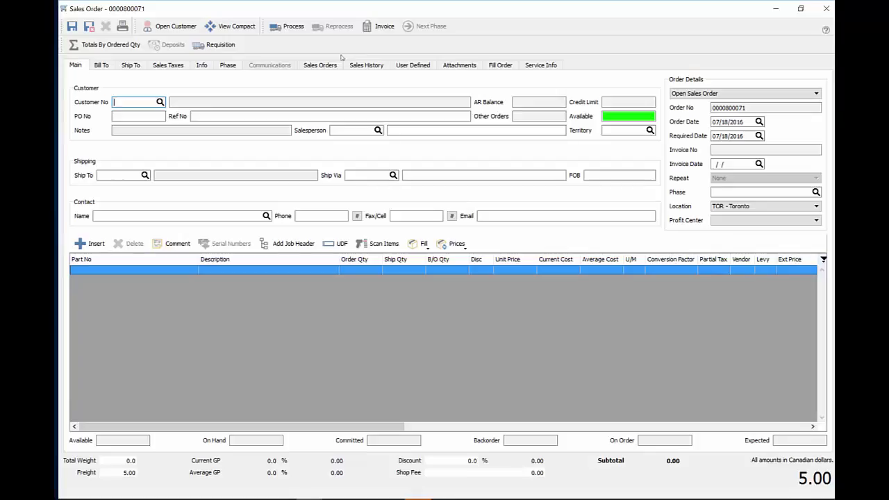
text(B)
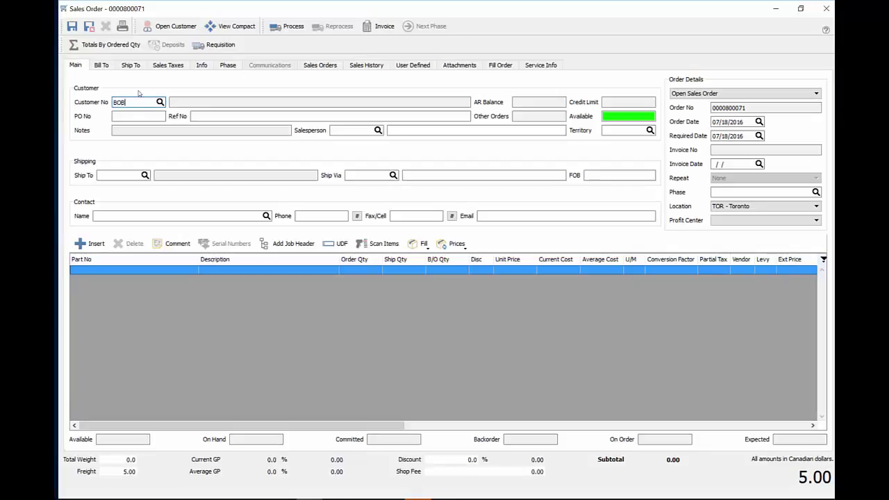
text(OB)
click(134, 112)
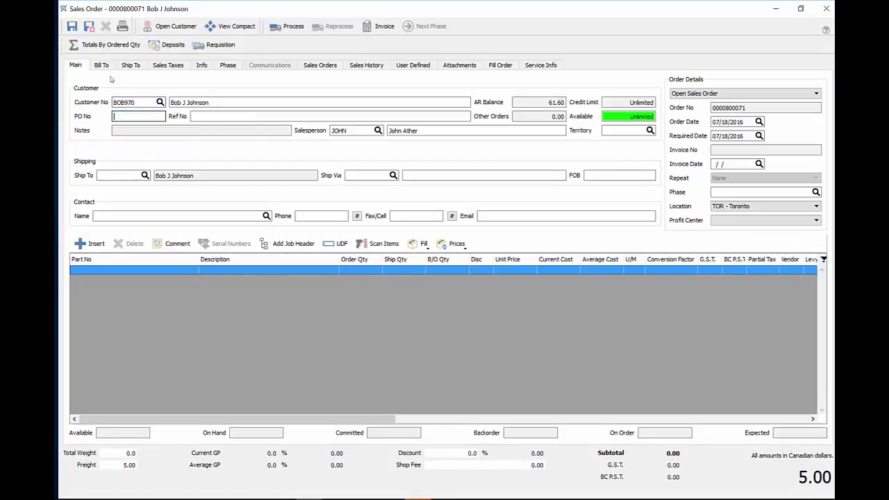
Try to add the used-up punch card to the order by scanning lot number 774411.
click(378, 244)
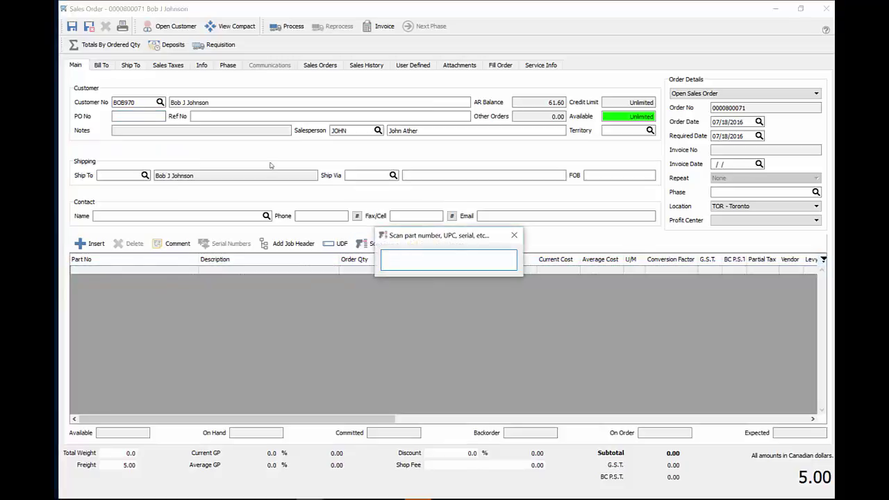
text(774411)
key(Return)
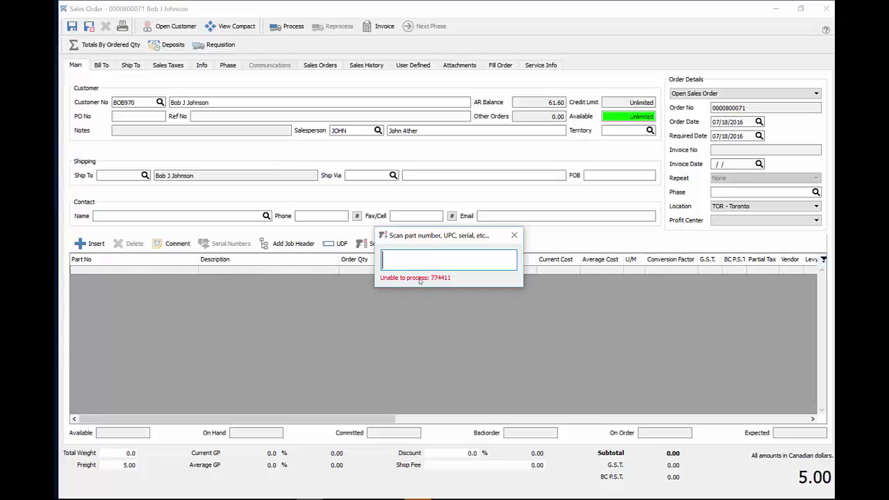
click(514, 235)
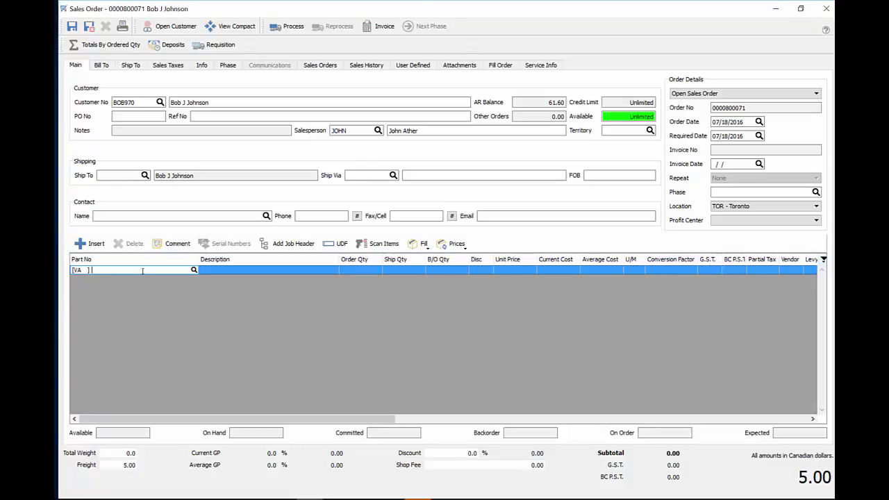
Add the Skate Sharpenings part (SS) to the order and set its order quantity to 10.
text(SS)
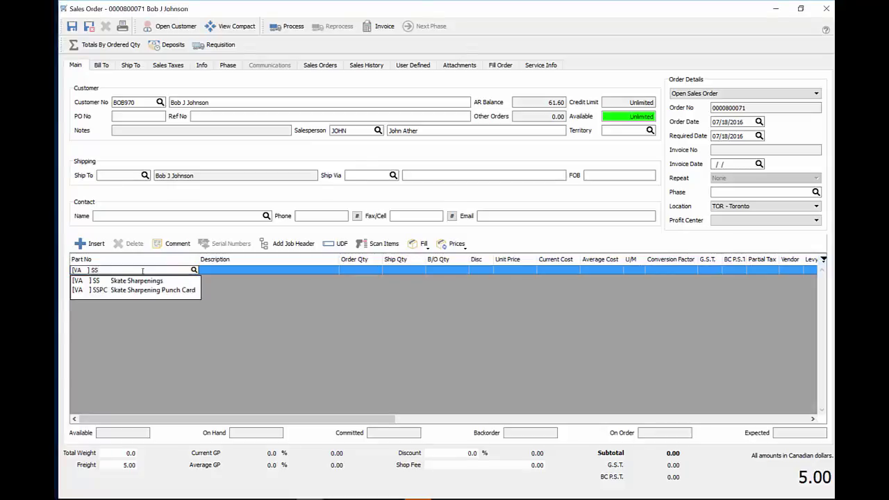
key(Return)
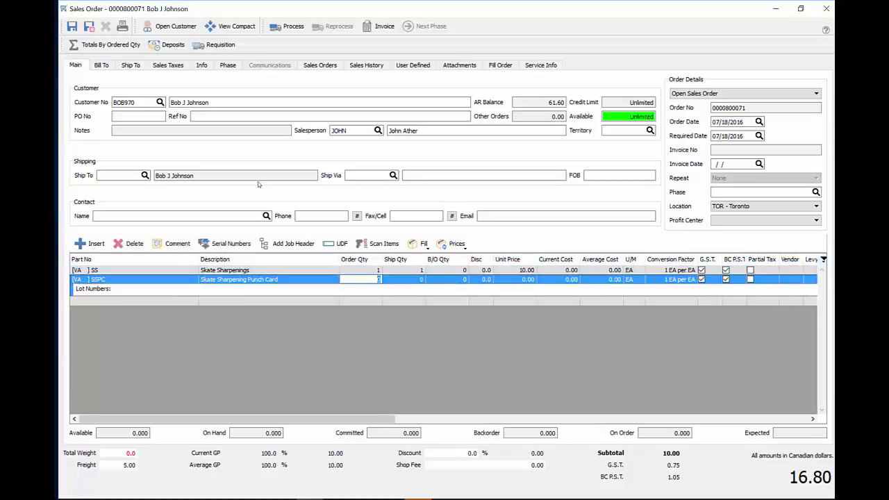
click(360, 269)
text(10)
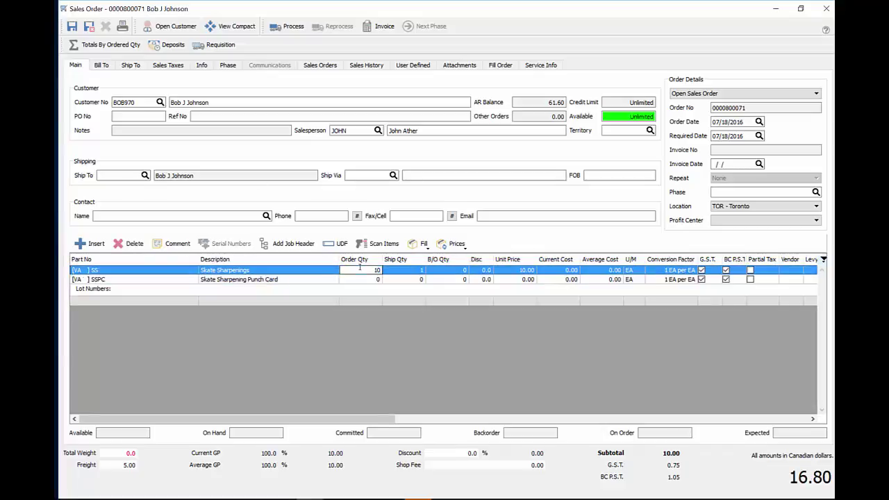
key(Tab)
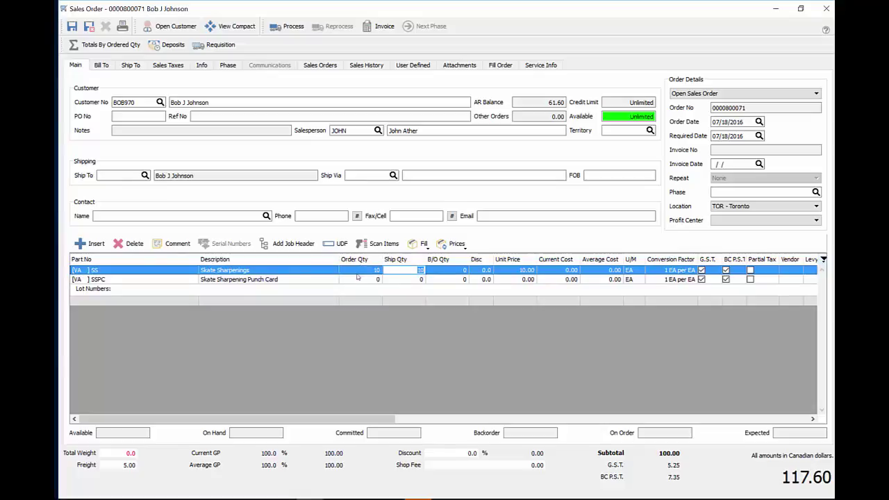
Set the Skate Sharpening Punch Card line's order quantity to -10 and assign it to lot number 774411.
click(359, 278)
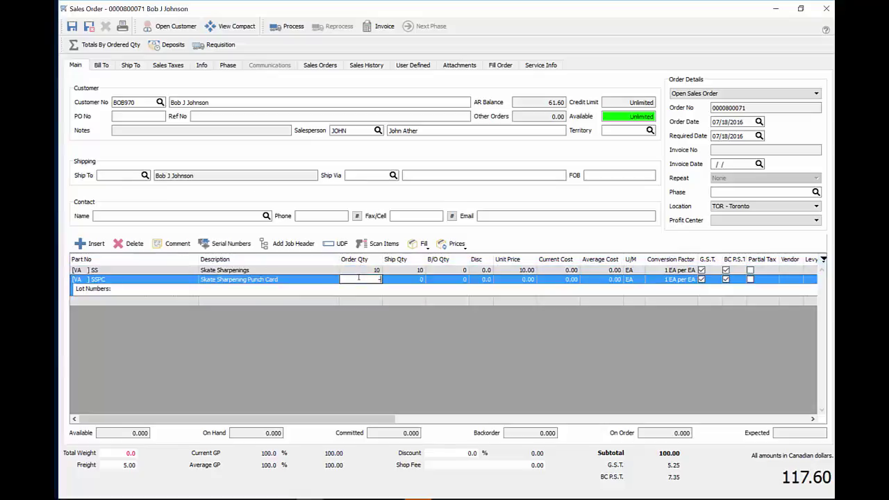
key(Tab)
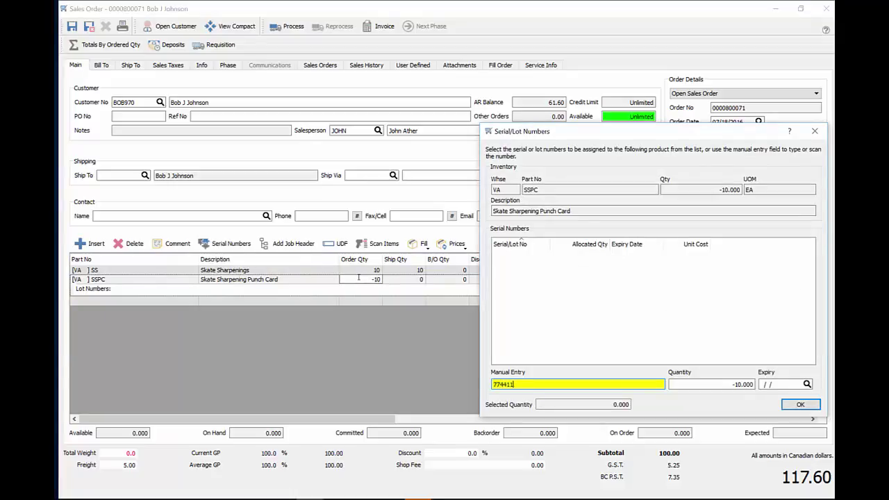
key(Return)
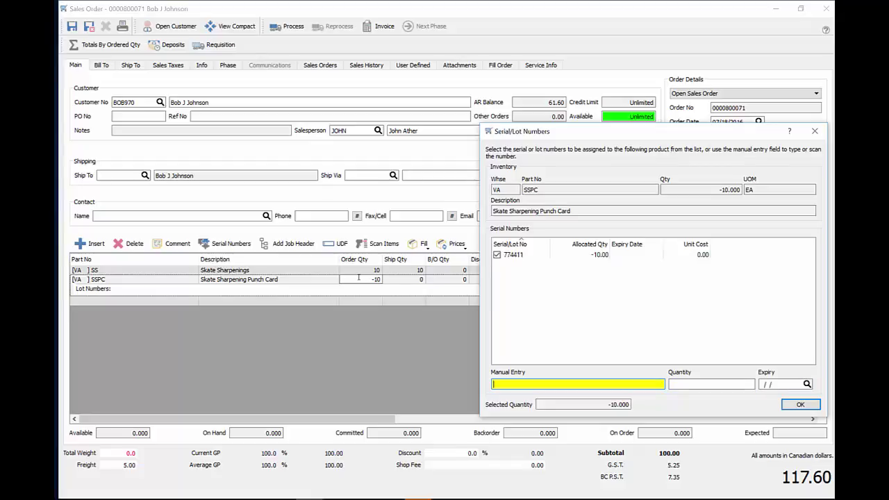
click(796, 403)
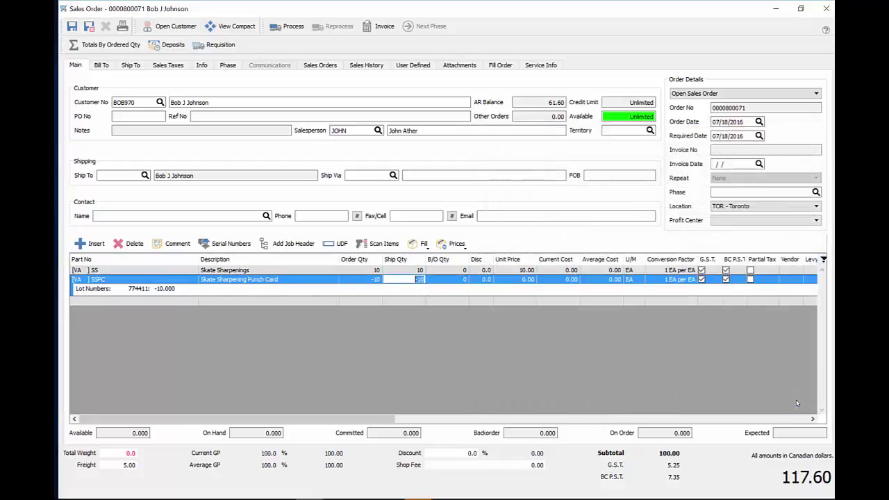
Invoice the order for the ten sharpenings and skip printing the invoice.
click(377, 27)
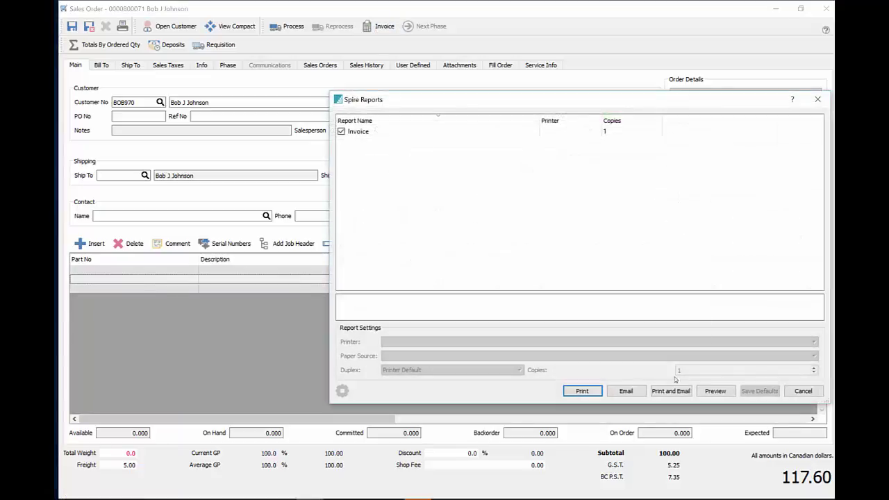
click(803, 391)
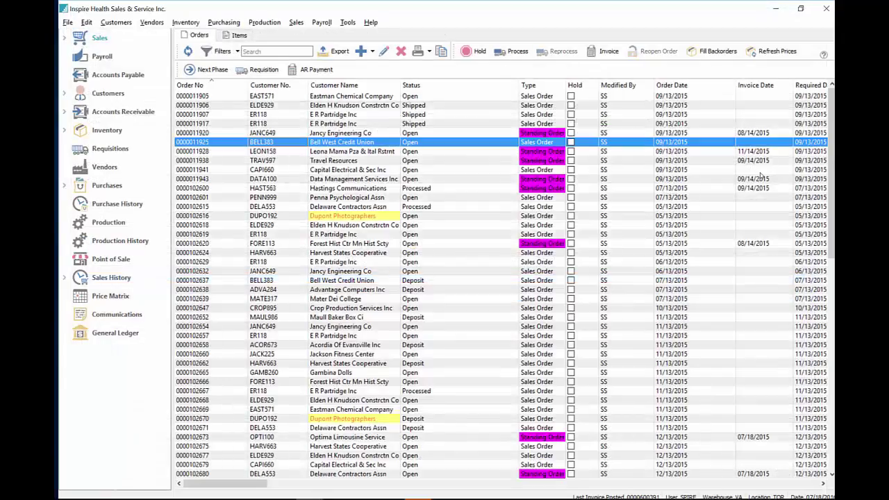